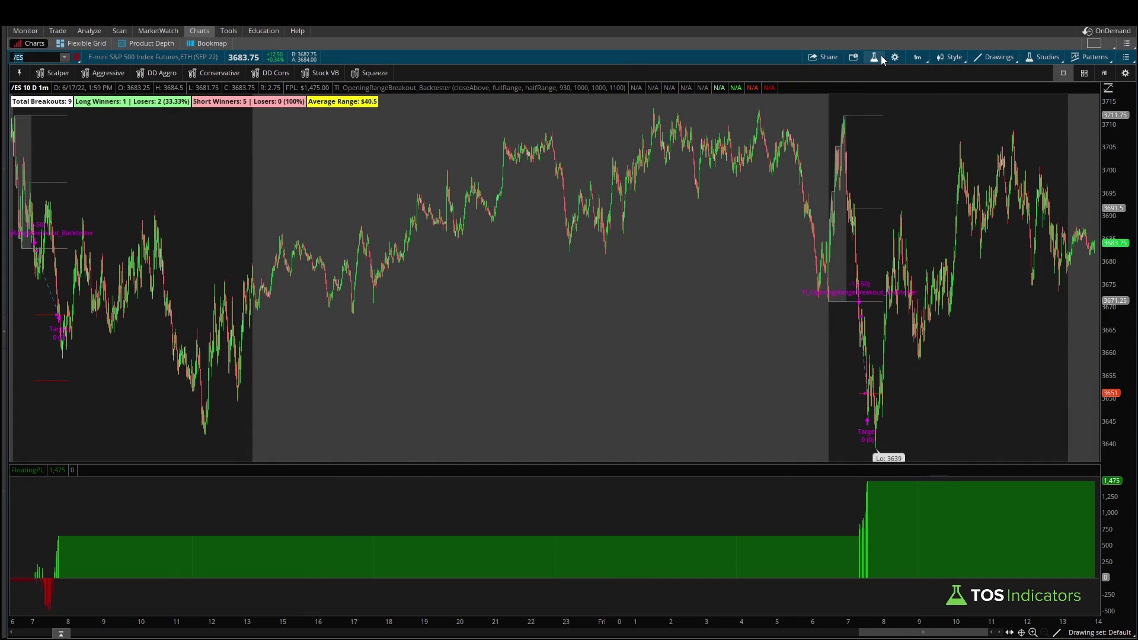
- Set the stop type of the TI_OpeningRangeBreakout_Backtester strategy to halfRange, keeping the closeAbove entry and halfRange target
{"action": "left_click", "coordinate": [875, 56]}
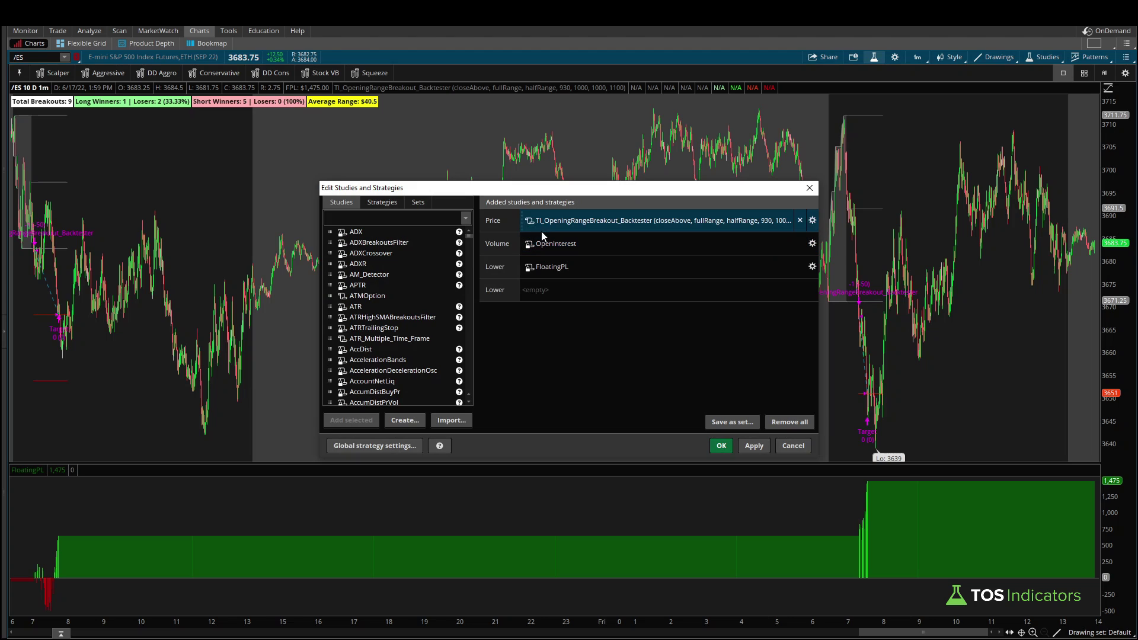
{"action": "left_click_drag", "start_coordinate": [537, 205], "coordinate": [552, 230]}
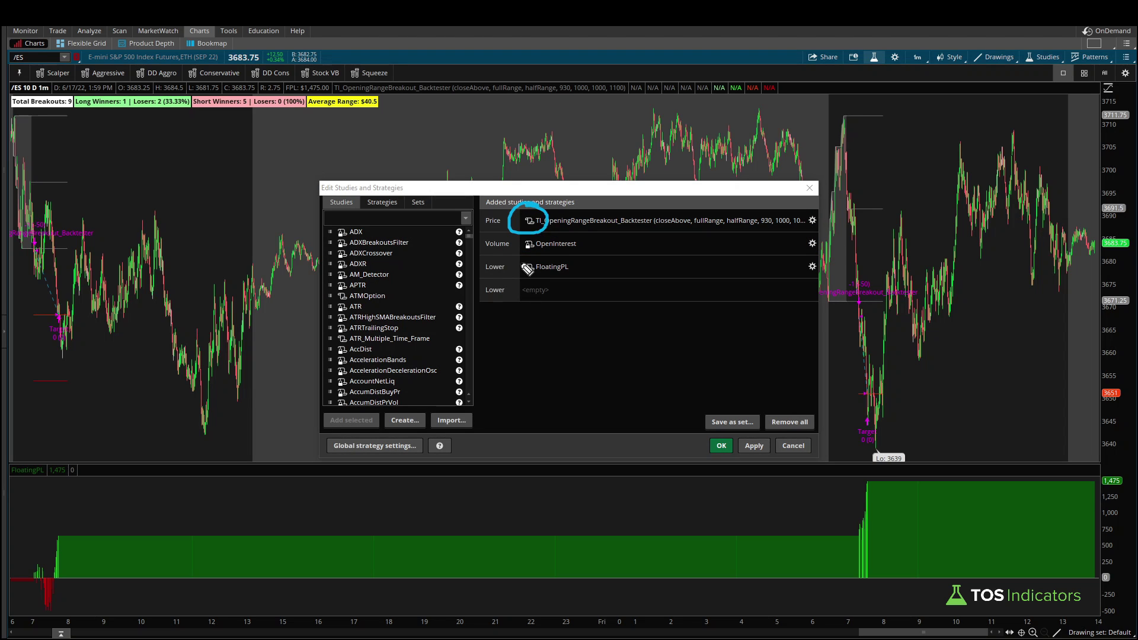
{"action": "double_click", "coordinate": [559, 224]}
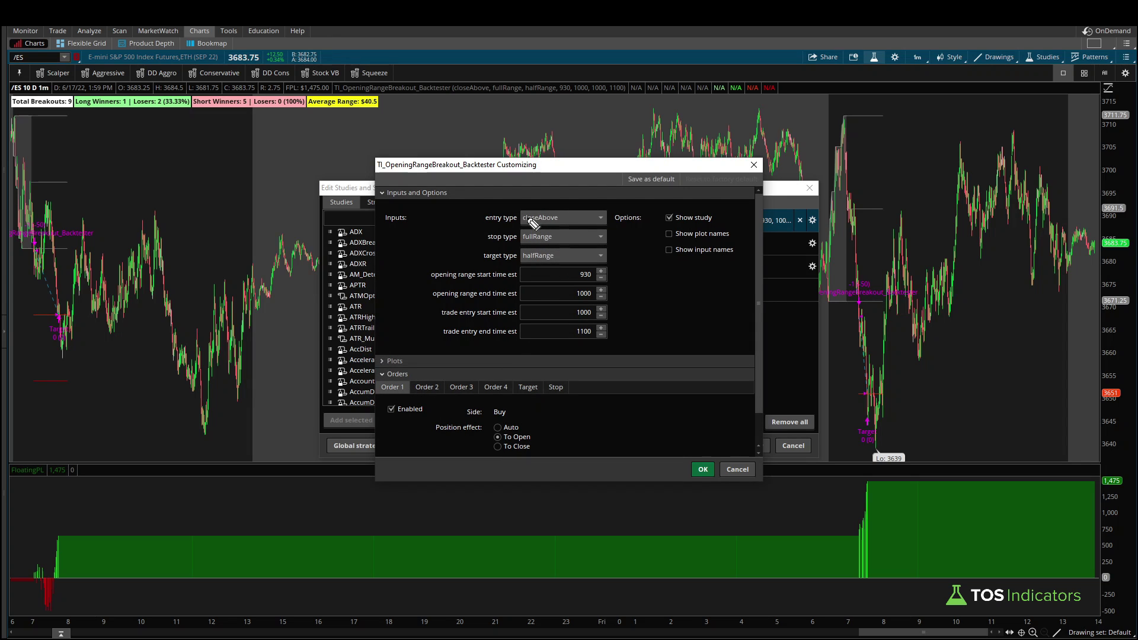
{"action": "left_click", "coordinate": [546, 219]}
{"action": "left_click", "coordinate": [546, 218]}
{"action": "left_click", "coordinate": [545, 235]}
{"action": "left_click", "coordinate": [544, 259]}
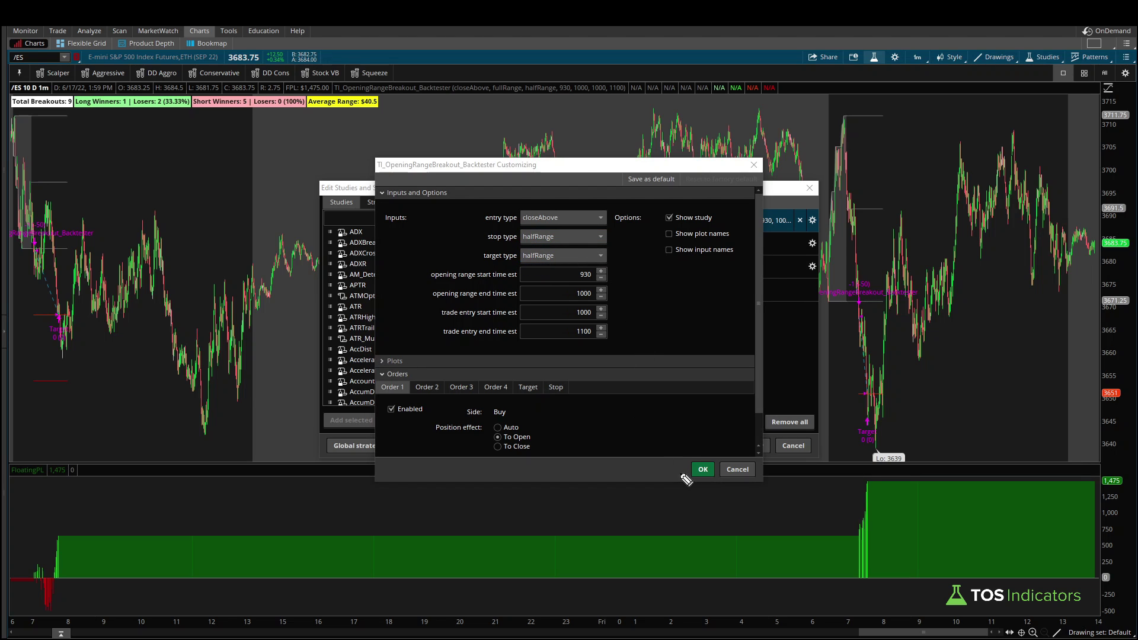
{"action": "left_click", "coordinate": [703, 470]}
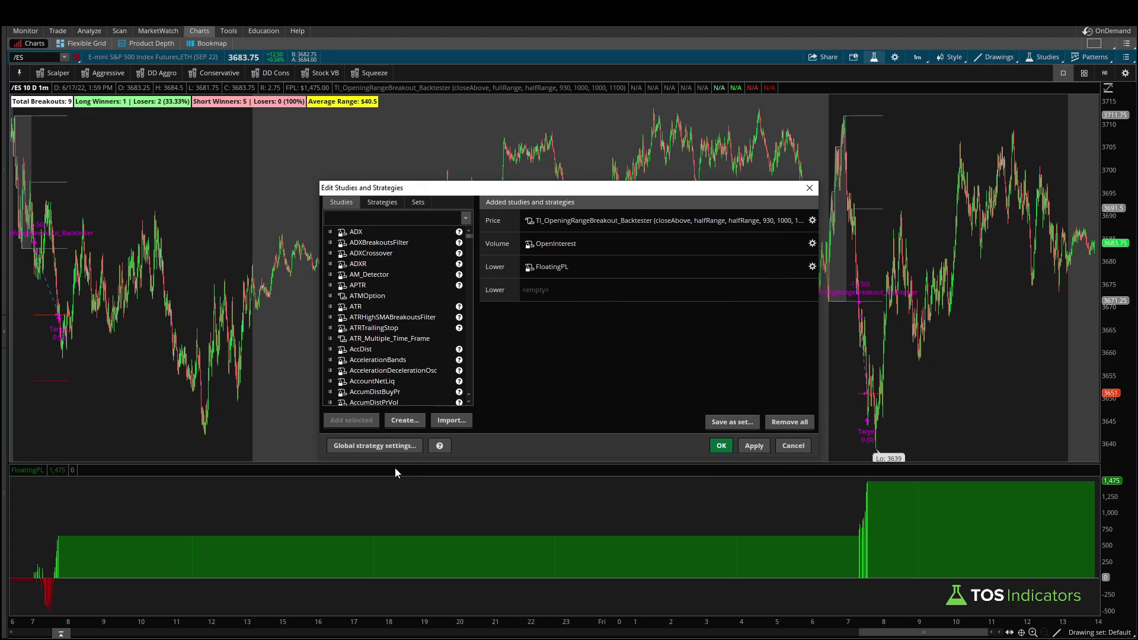
- Confirm the global strategy settings with the FloatingPL study displayed, and apply the edited strategy to the chart
{"action": "left_click", "coordinate": [374, 445]}
{"action": "mouse_move", "coordinate": [459, 353]}
{"action": "left_mouse_down"}
{"action": "mouse_move", "coordinate": [451, 351]}
{"action": "mouse_move", "coordinate": [442, 380]}
{"action": "mouse_move", "coordinate": [457, 382]}
{"action": "mouse_move", "coordinate": [467, 356]}
{"action": "left_mouse_up"}
{"action": "mouse_move", "coordinate": [690, 465]}
{"action": "left_mouse_down"}
{"action": "mouse_move", "coordinate": [720, 514]}
{"action": "mouse_move", "coordinate": [733, 507]}
{"action": "left_mouse_up"}
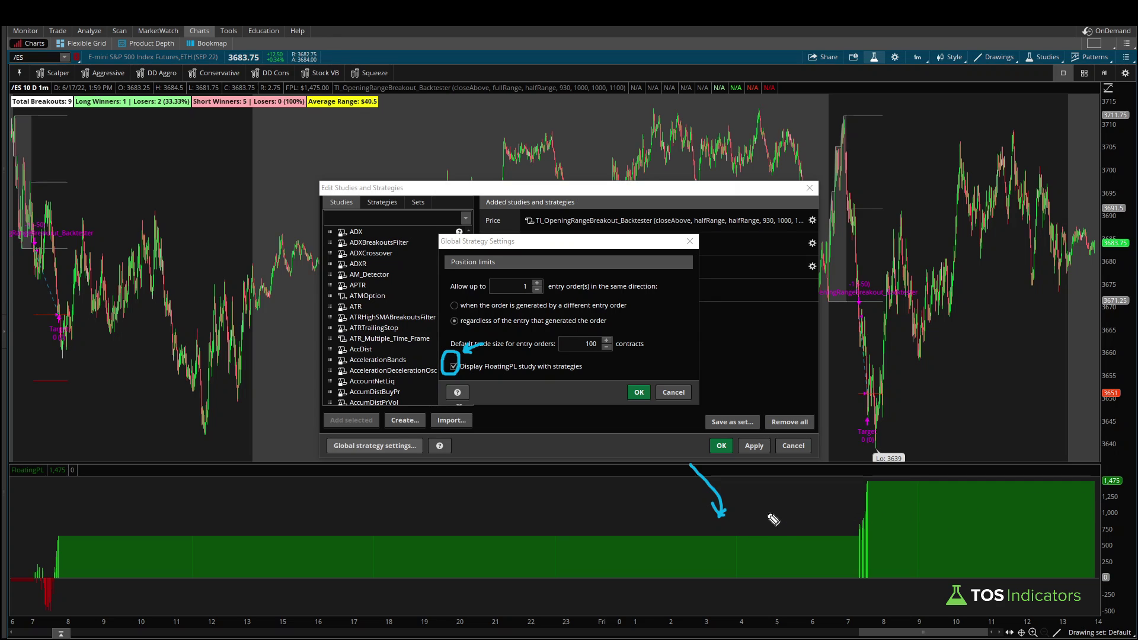
{"action": "left_click_drag", "start_coordinate": [757, 505], "coordinate": [776, 505]}
{"action": "mouse_move", "coordinate": [765, 496]}
{"action": "left_mouse_down"}
{"action": "mouse_move", "coordinate": [771, 514]}
{"action": "mouse_move", "coordinate": [862, 505]}
{"action": "mouse_move", "coordinate": [852, 508]}
{"action": "left_mouse_up"}
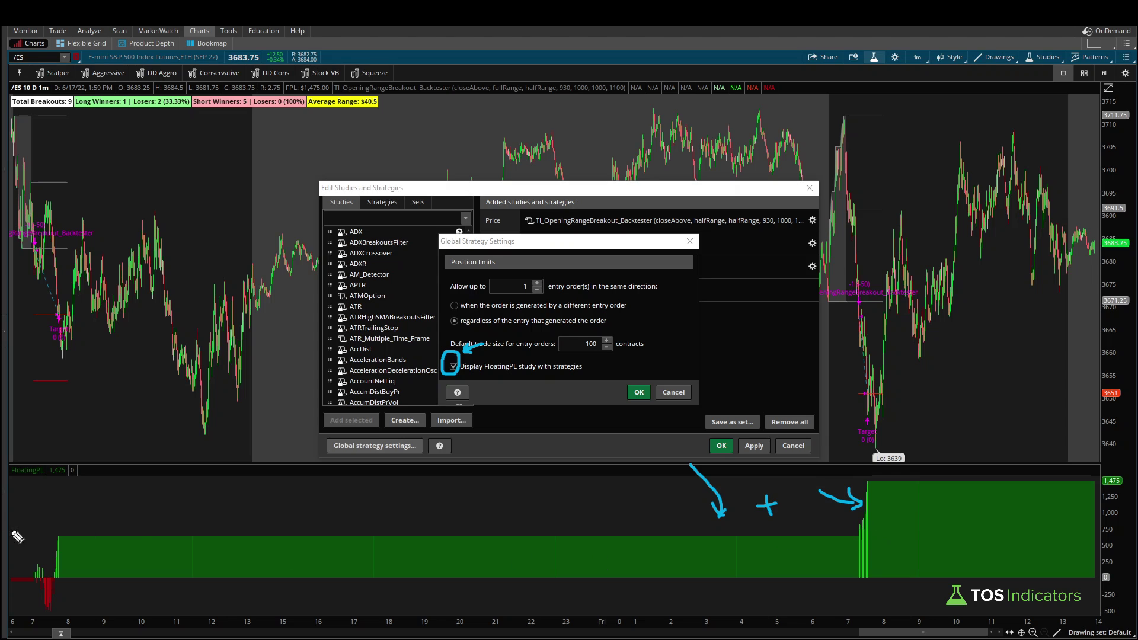
{"action": "left_click_drag", "start_coordinate": [90, 589], "coordinate": [62, 587]}
{"action": "left_click", "coordinate": [638, 392]}
{"action": "left_click", "coordinate": [754, 446]}
{"action": "left_click", "coordinate": [721, 448]}
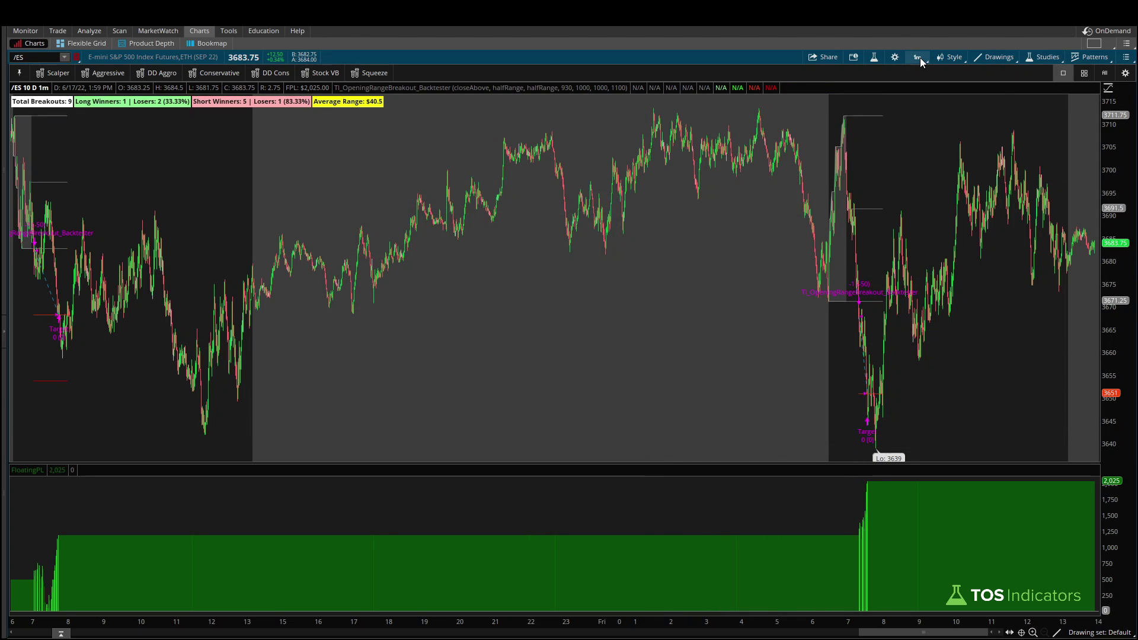
- Check the chart's time frame choices and examine the long and short breakout win rates for /ES
{"action": "left_click", "coordinate": [917, 58]}
{"action": "left_click", "coordinate": [880, 89]}
{"action": "key", "text": "alt"}
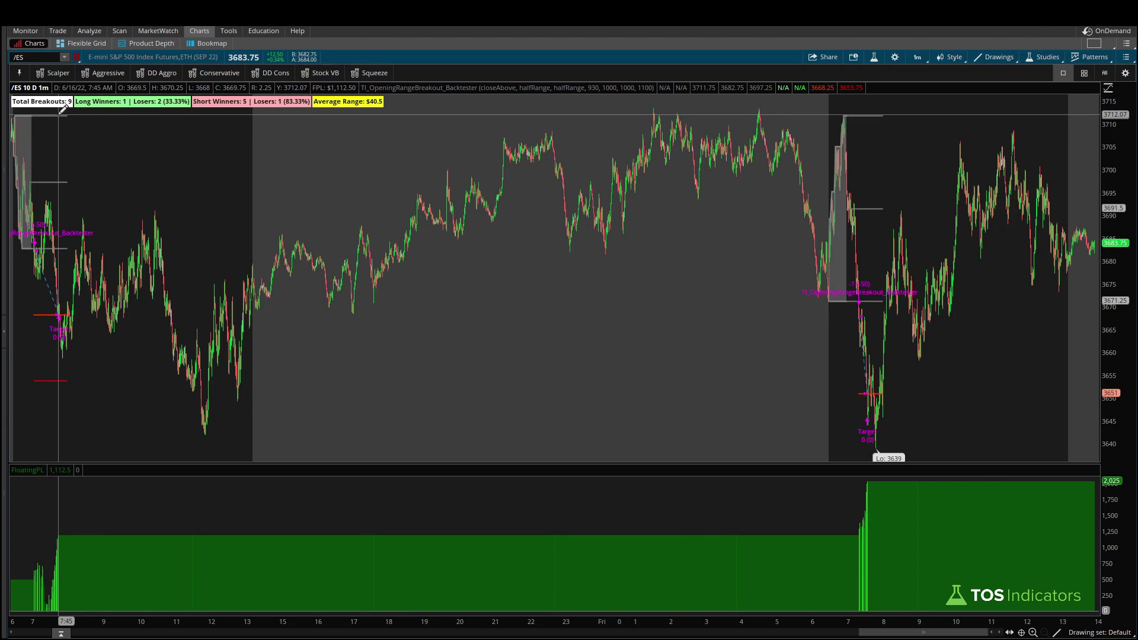
{"action": "key", "text": "ctrl+2"}
{"action": "mouse_move", "coordinate": [110, 125]}
{"action": "left_mouse_down"}
{"action": "mouse_move", "coordinate": [122, 163]}
{"action": "mouse_move", "coordinate": [132, 151]}
{"action": "left_mouse_up"}
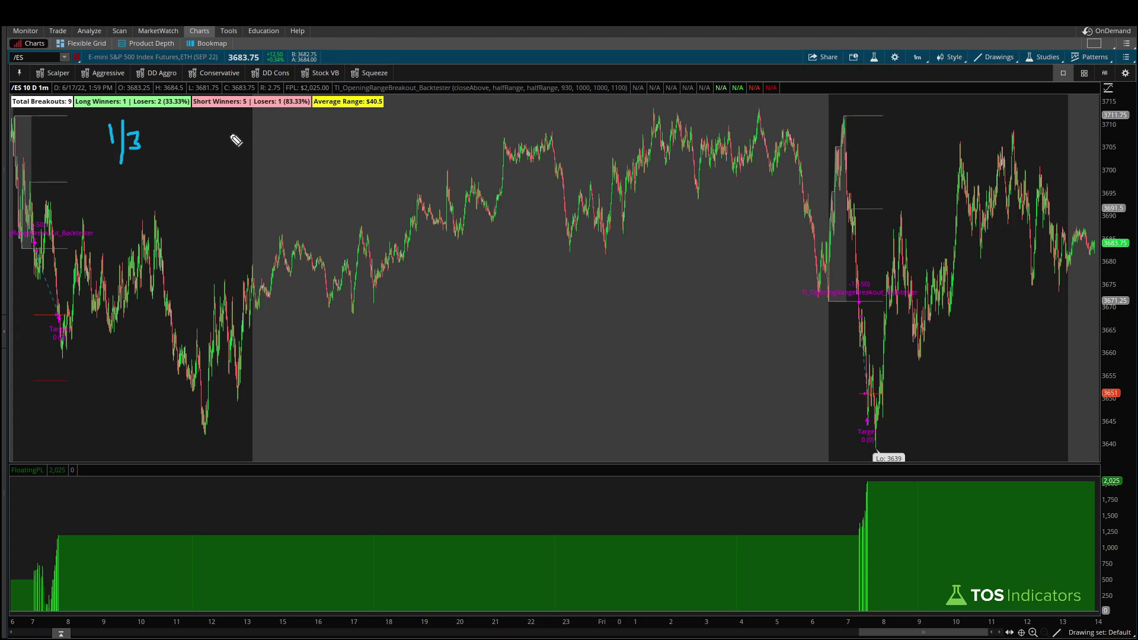
{"action": "mouse_move", "coordinate": [229, 126]}
{"action": "left_mouse_down"}
{"action": "mouse_move", "coordinate": [244, 124]}
{"action": "mouse_move", "coordinate": [249, 166]}
{"action": "mouse_move", "coordinate": [264, 151]}
{"action": "mouse_move", "coordinate": [238, 177]}
{"action": "left_mouse_up"}
{"action": "key", "text": "Escape"}
- Switch the chart to the /YM futures symbol and review its breakout win rates and floating profit and loss
{"action": "left_click", "coordinate": [29, 57]}
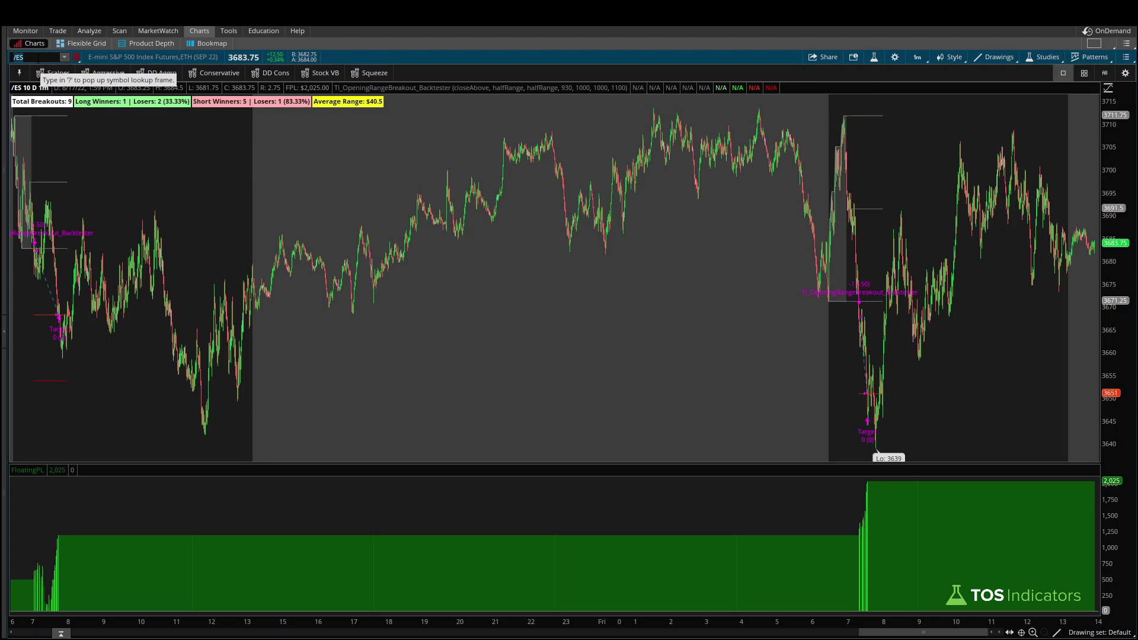
{"action": "type", "text": "/"}
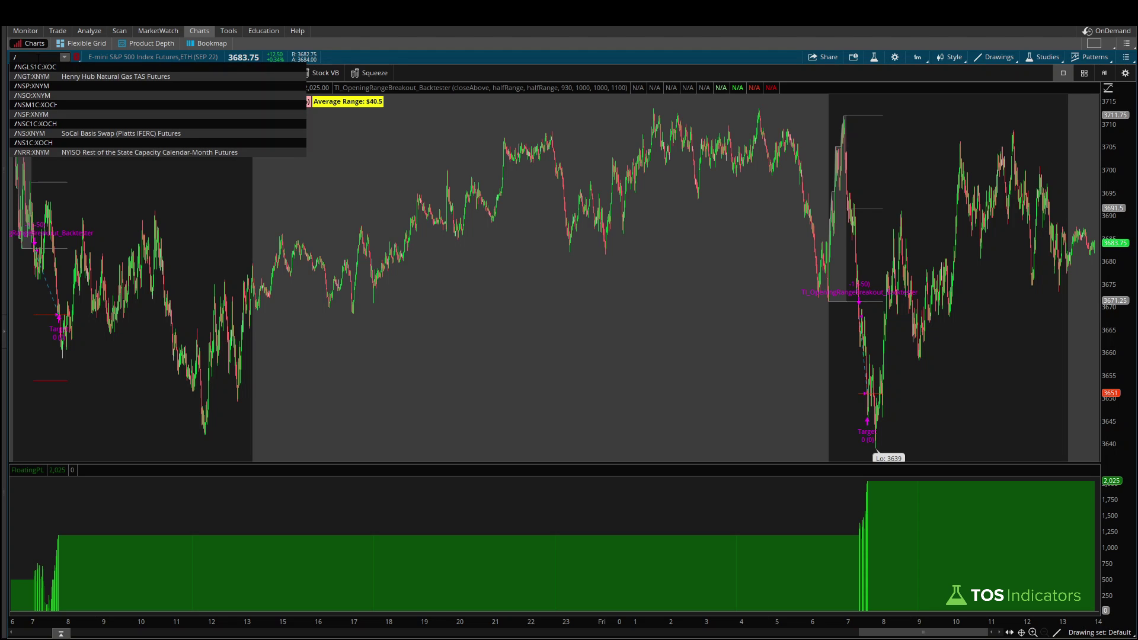
{"action": "type", "text": "YM"}
{"action": "key", "text": "Return"}
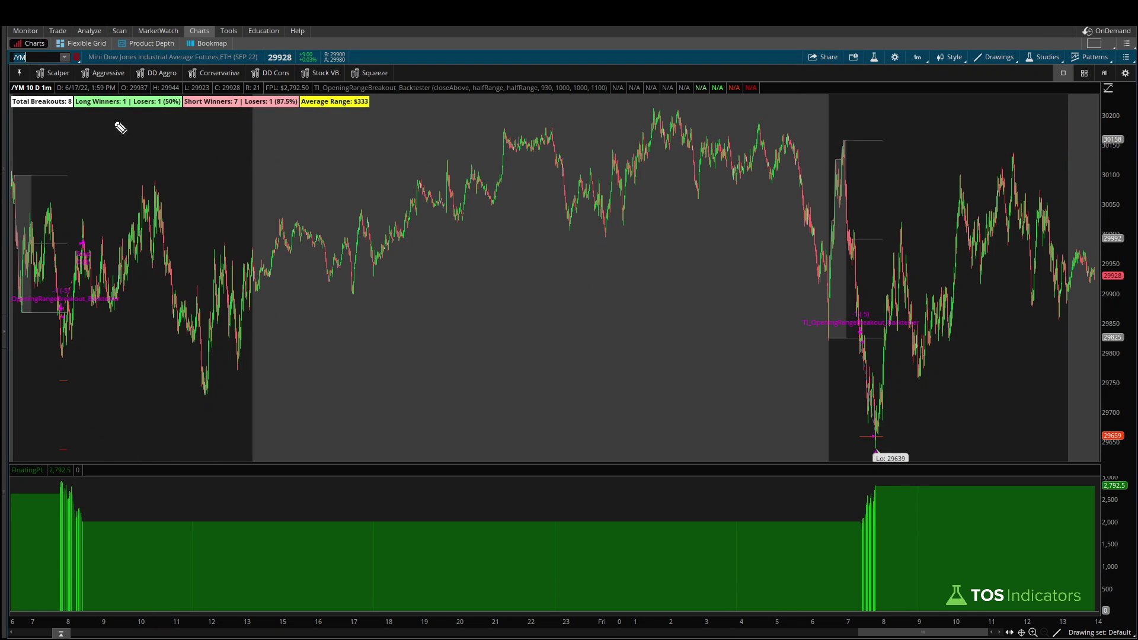
{"action": "left_click_drag", "start_coordinate": [176, 119], "coordinate": [181, 110]}
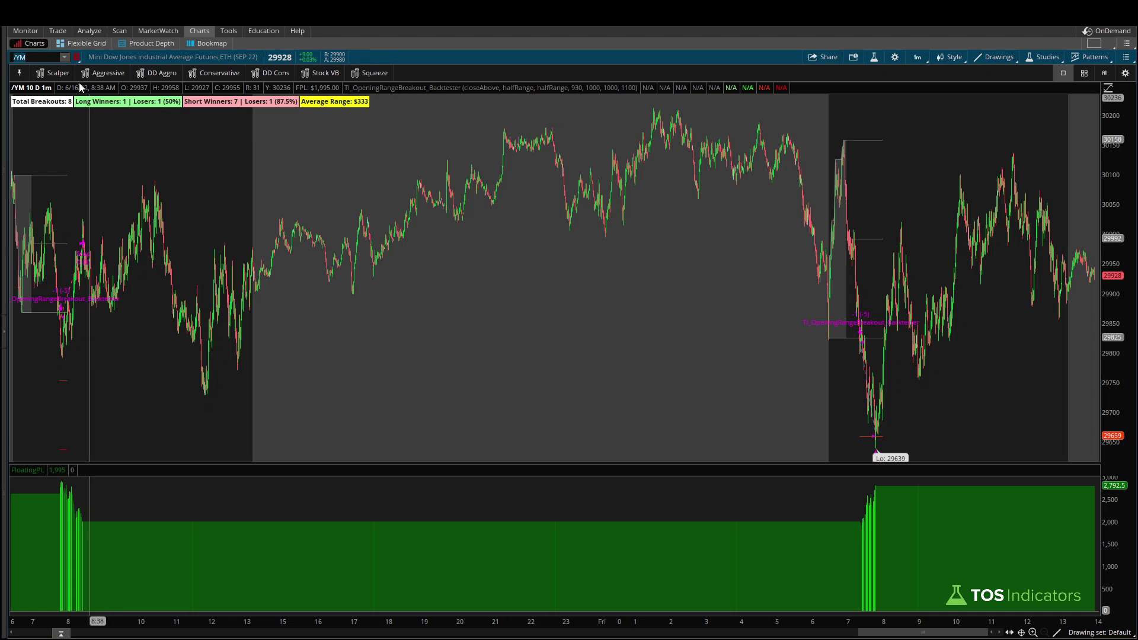
{"action": "mouse_move", "coordinate": [750, 446]}
{"action": "left_mouse_down"}
{"action": "mouse_move", "coordinate": [771, 496]}
{"action": "mouse_move", "coordinate": [798, 503]}
{"action": "left_mouse_up"}
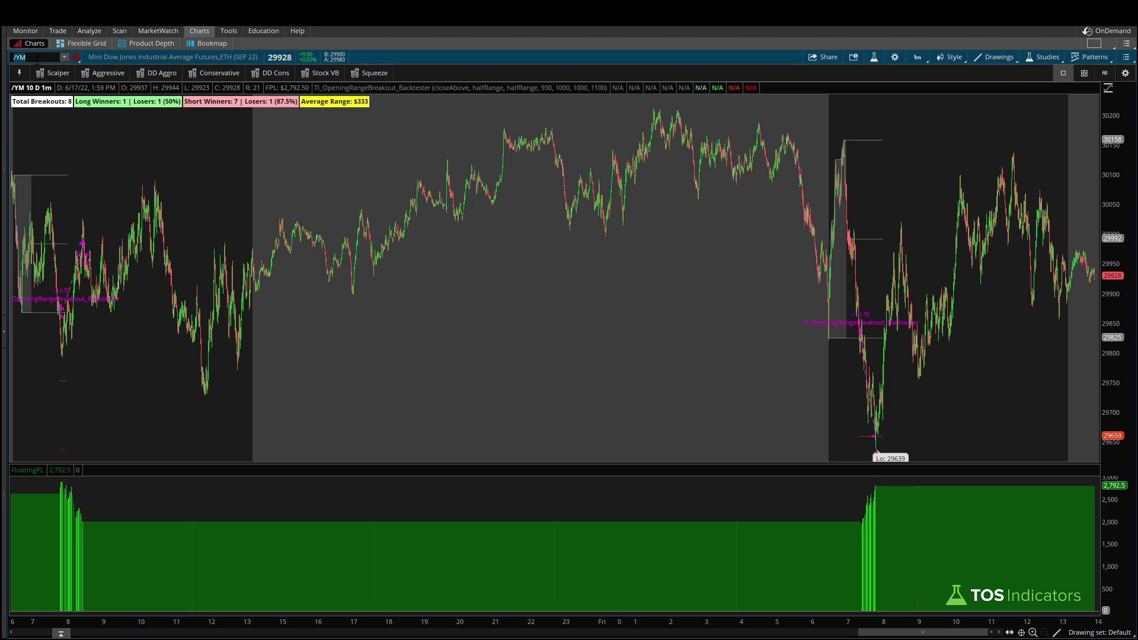
- Load /NQ on the chart and compare its long and short breakout results
{"action": "type", "text": "/NQ"}
{"action": "key", "text": "Return"}
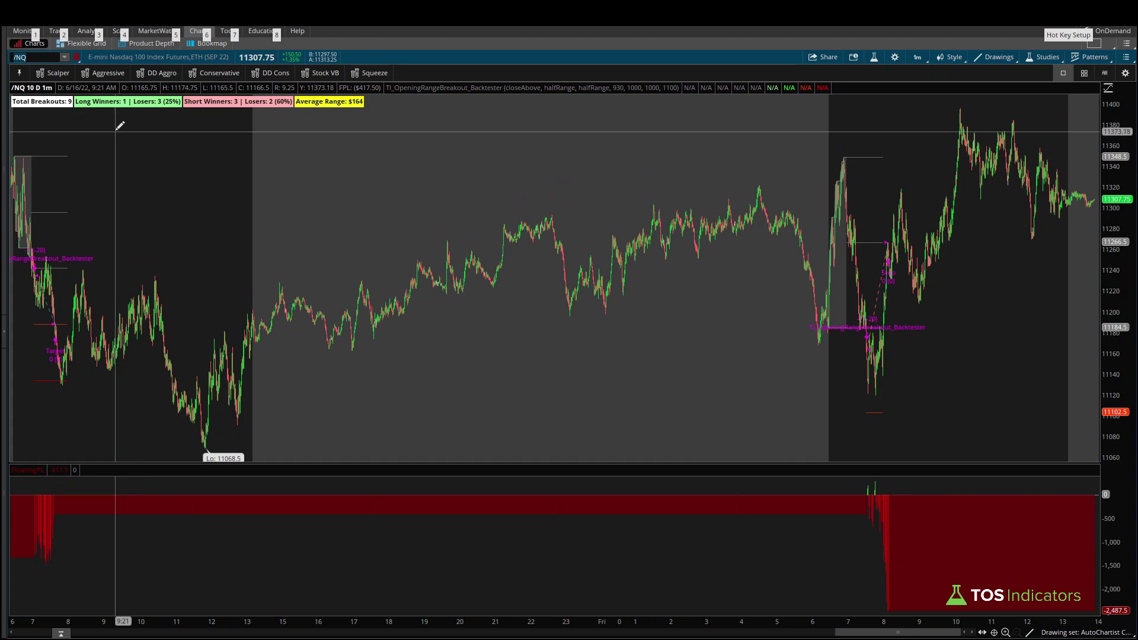
{"action": "mouse_move", "coordinate": [97, 114]}
{"action": "left_mouse_down"}
{"action": "mouse_move", "coordinate": [95, 141]}
{"action": "mouse_move", "coordinate": [116, 123]}
{"action": "mouse_move", "coordinate": [131, 146]}
{"action": "left_mouse_up"}
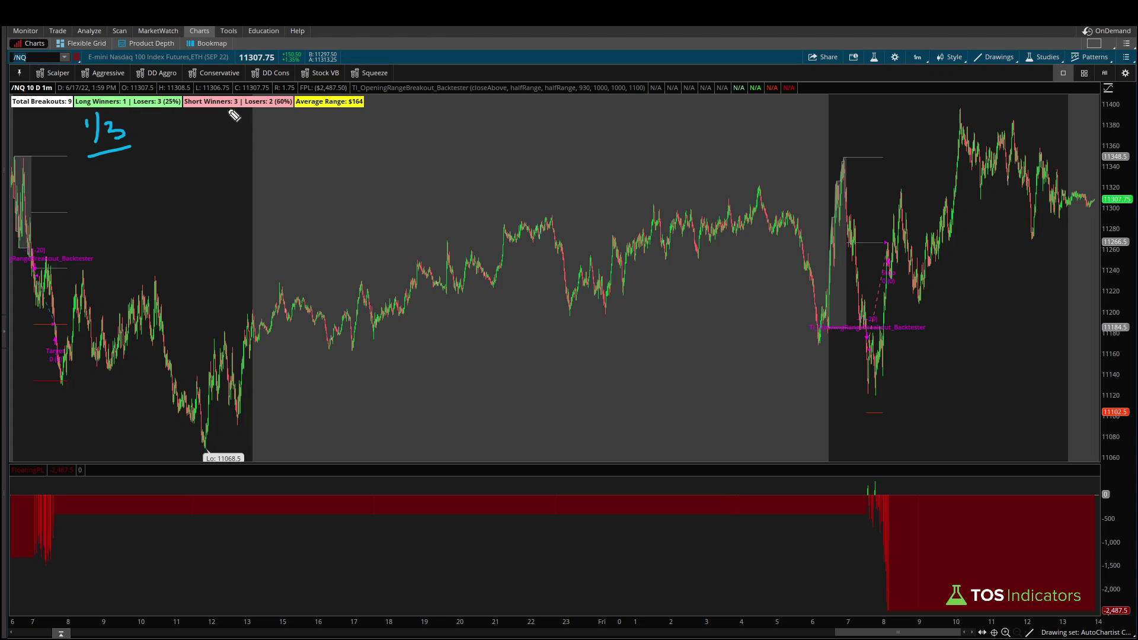
{"action": "mouse_move", "coordinate": [207, 121]}
{"action": "left_mouse_down"}
{"action": "mouse_move", "coordinate": [224, 144]}
{"action": "mouse_move", "coordinate": [271, 118]}
{"action": "left_mouse_up"}
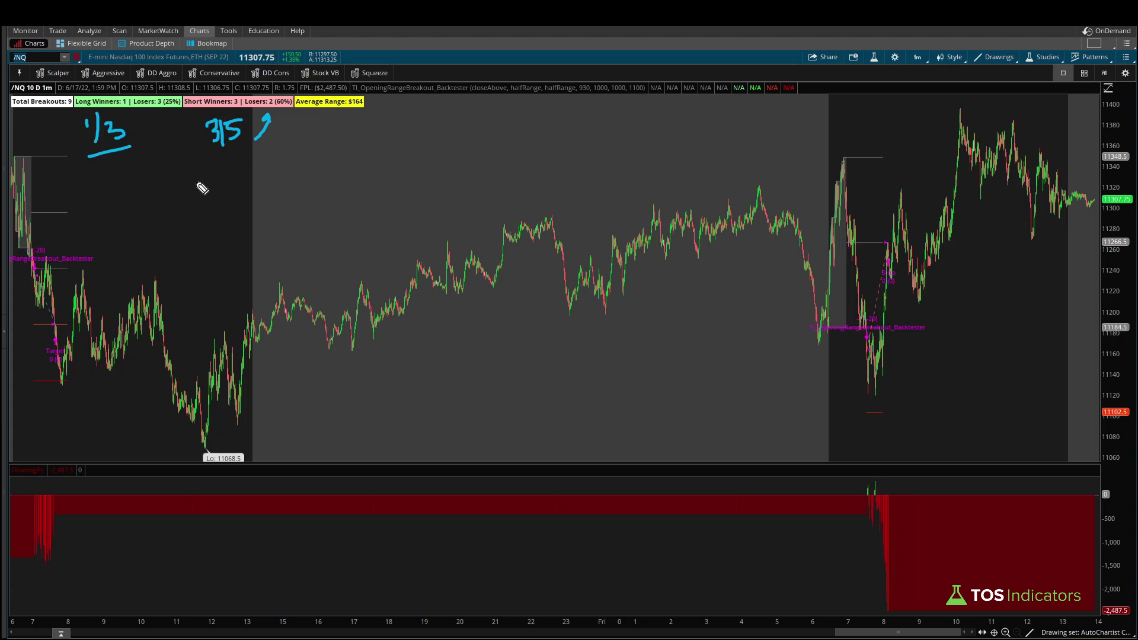
{"action": "left_click_drag", "start_coordinate": [33, 111], "coordinate": [57, 111]}
{"action": "key", "text": "Escape"}
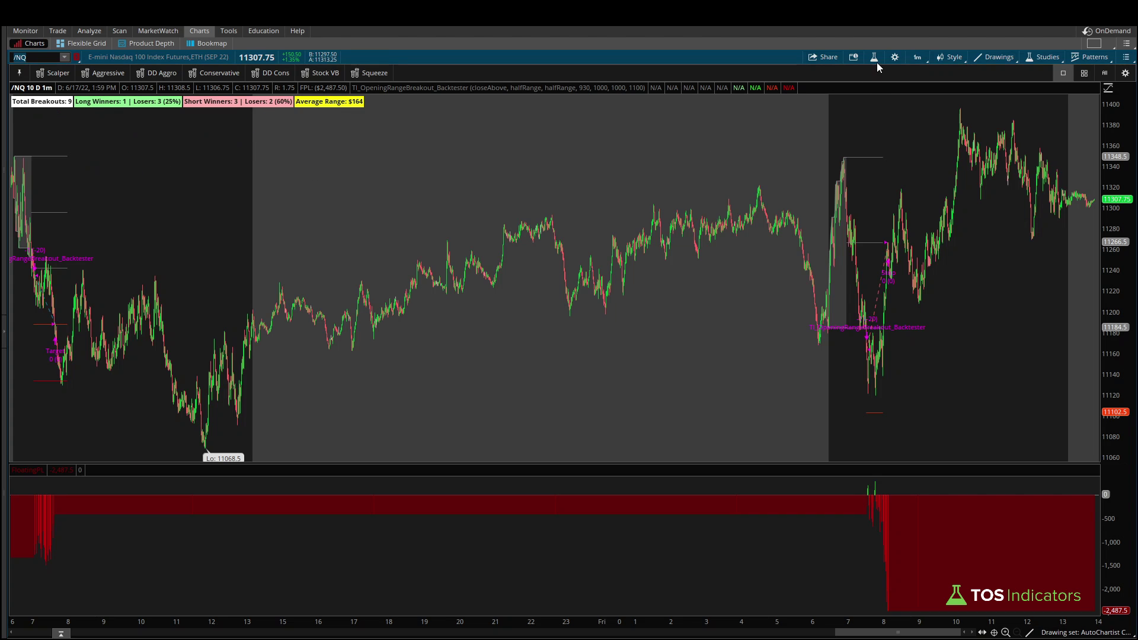
{"action": "left_click", "coordinate": [873, 57]}
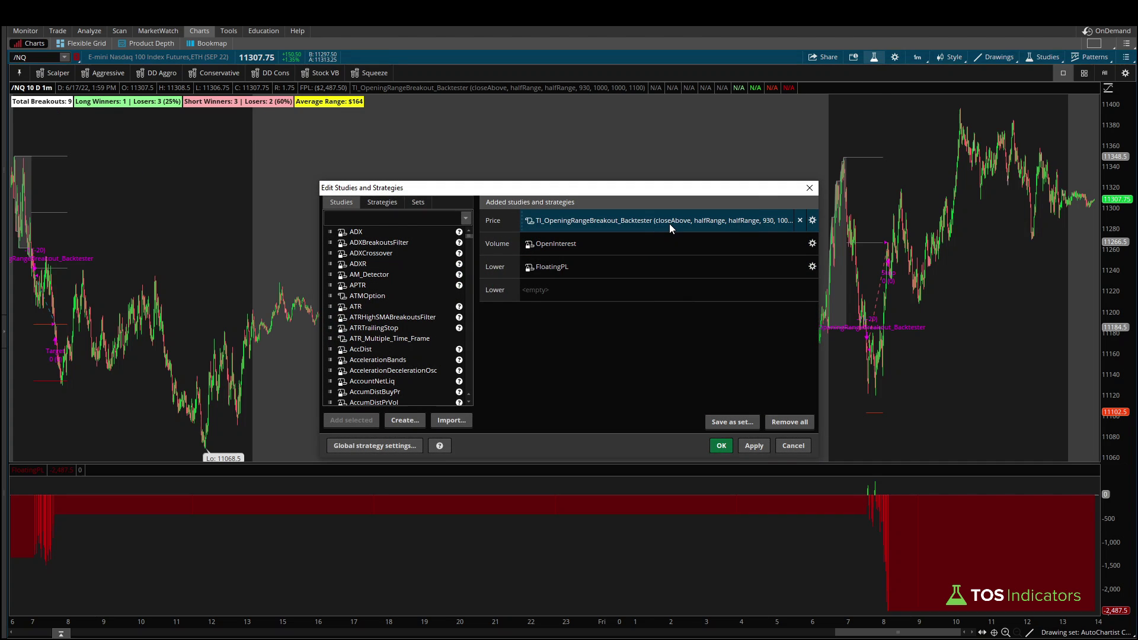
{"action": "double_click", "coordinate": [670, 223]}
{"action": "key", "text": "Escape"}
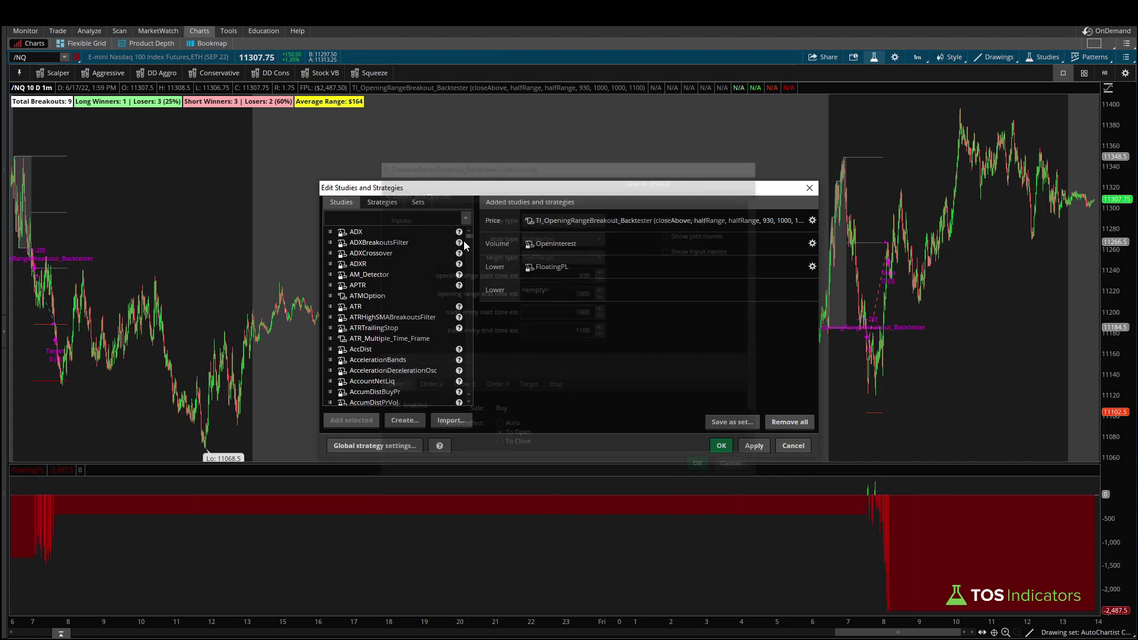
{"action": "key", "text": "Escape"}
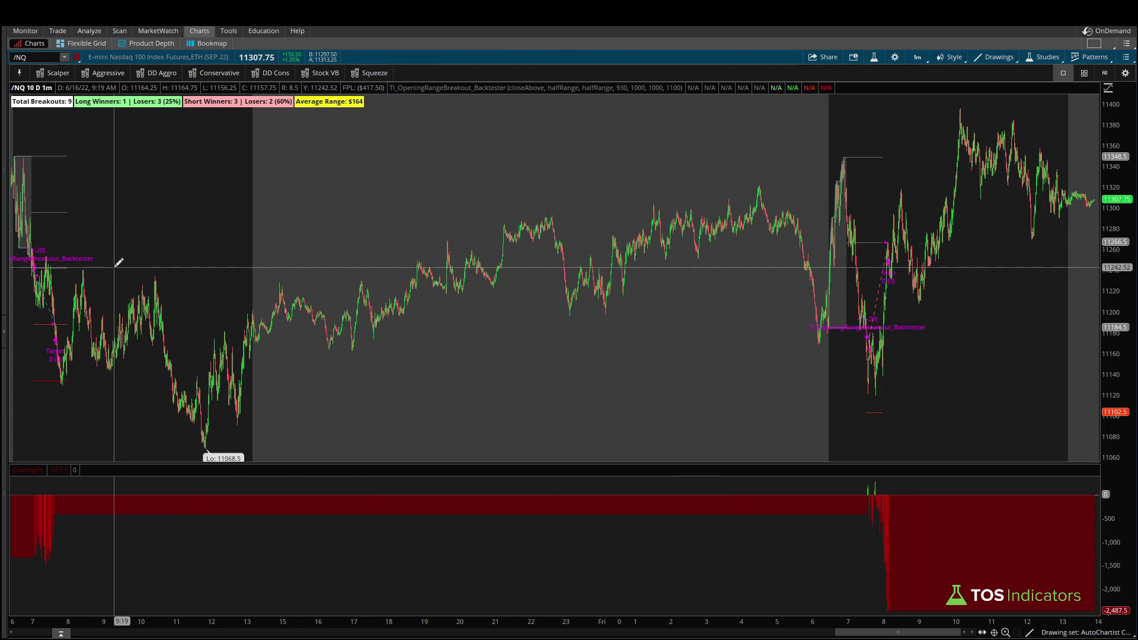
- Change the chart symbol to /RTY and examine its opening range breakout win rates
{"action": "left_click", "coordinate": [31, 54]}
{"action": "type", "text": "/RTY"}
{"action": "key", "text": "Return"}
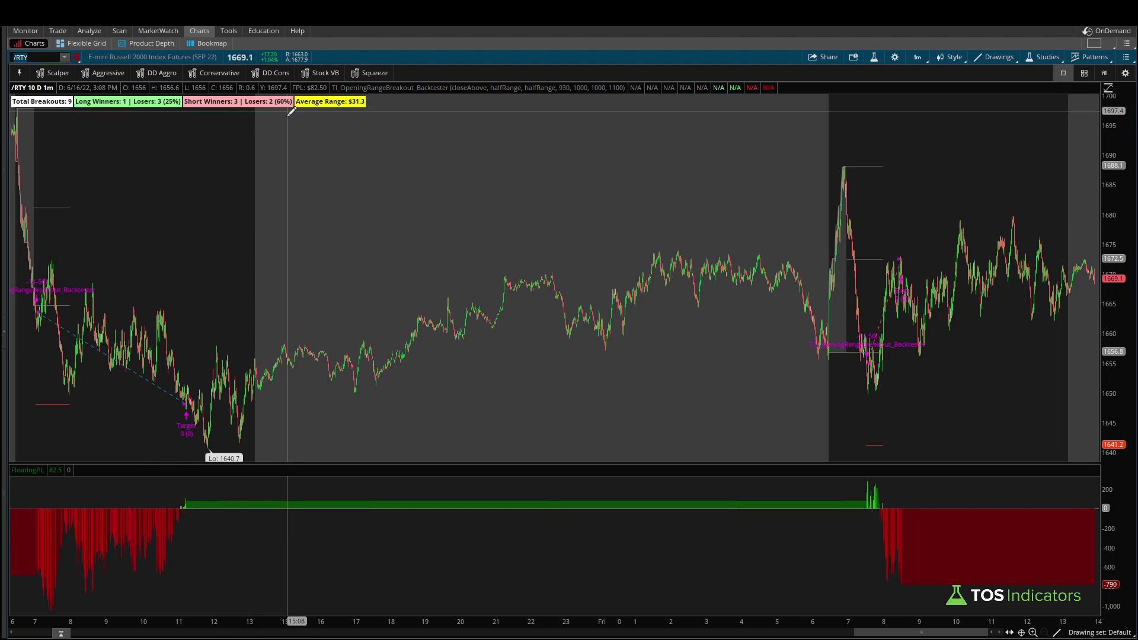
{"action": "mouse_move", "coordinate": [152, 123]}
{"action": "left_mouse_down"}
{"action": "mouse_move", "coordinate": [172, 143]}
{"action": "mouse_move", "coordinate": [190, 115]}
{"action": "mouse_move", "coordinate": [166, 127]}
{"action": "left_mouse_up"}
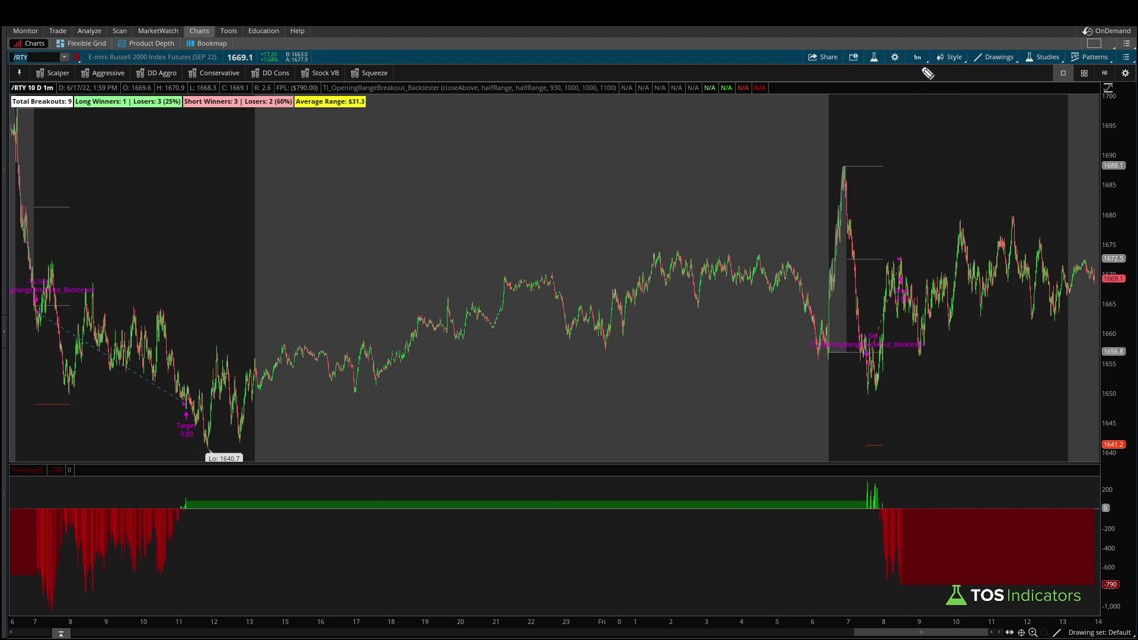
- Set the chart's intraday time interval to 30 days with a 3-minute aggregation period
{"action": "left_click_drag", "start_coordinate": [912, 66], "coordinate": [952, 67]}
{"action": "left_click", "coordinate": [917, 57]}
{"action": "left_click", "coordinate": [924, 75]}
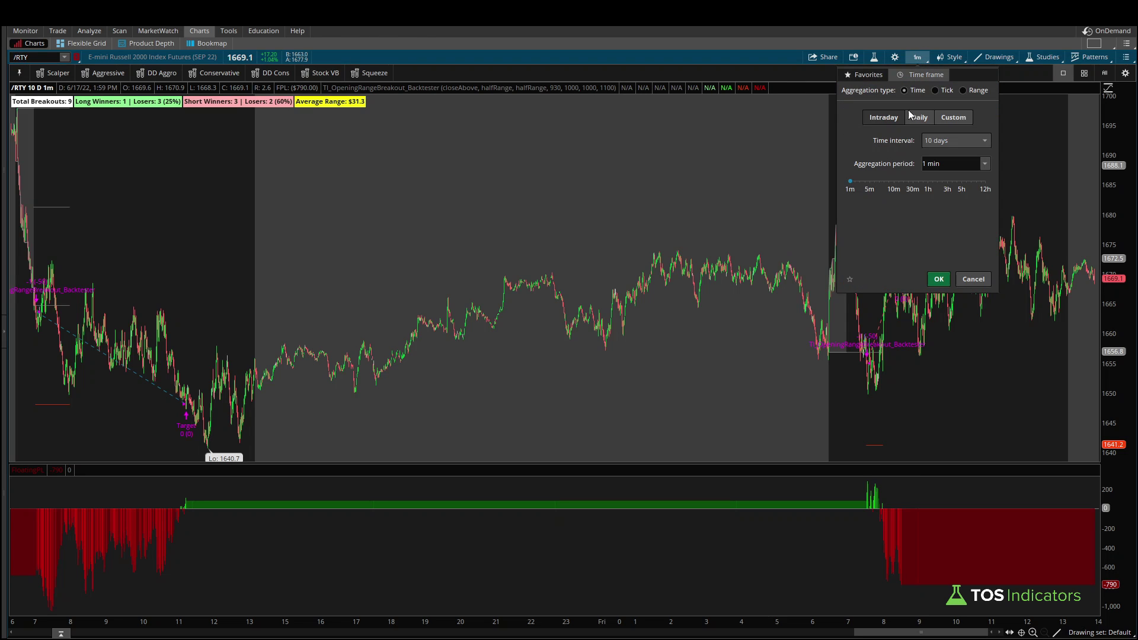
{"action": "left_click", "coordinate": [942, 141]}
{"action": "left_click", "coordinate": [936, 217]}
{"action": "left_click", "coordinate": [936, 280]}
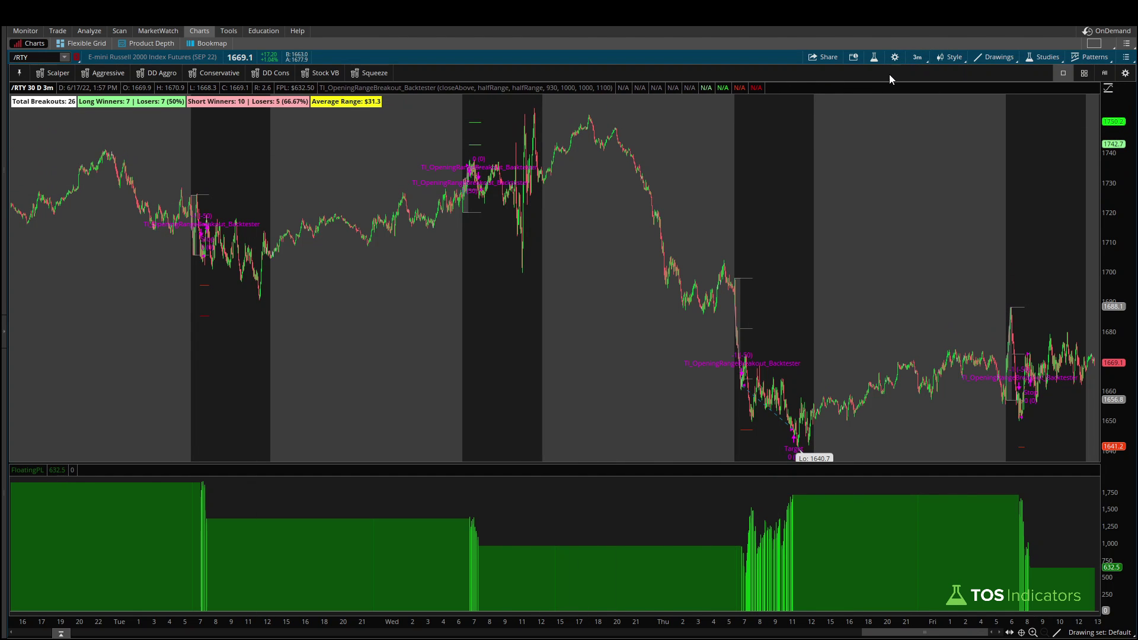
- Review the backtester strategy's entry, stop, target and opening range time inputs, and close the dialogs without changing them
{"action": "left_click", "coordinate": [873, 57]}
{"action": "double_click", "coordinate": [592, 220]}
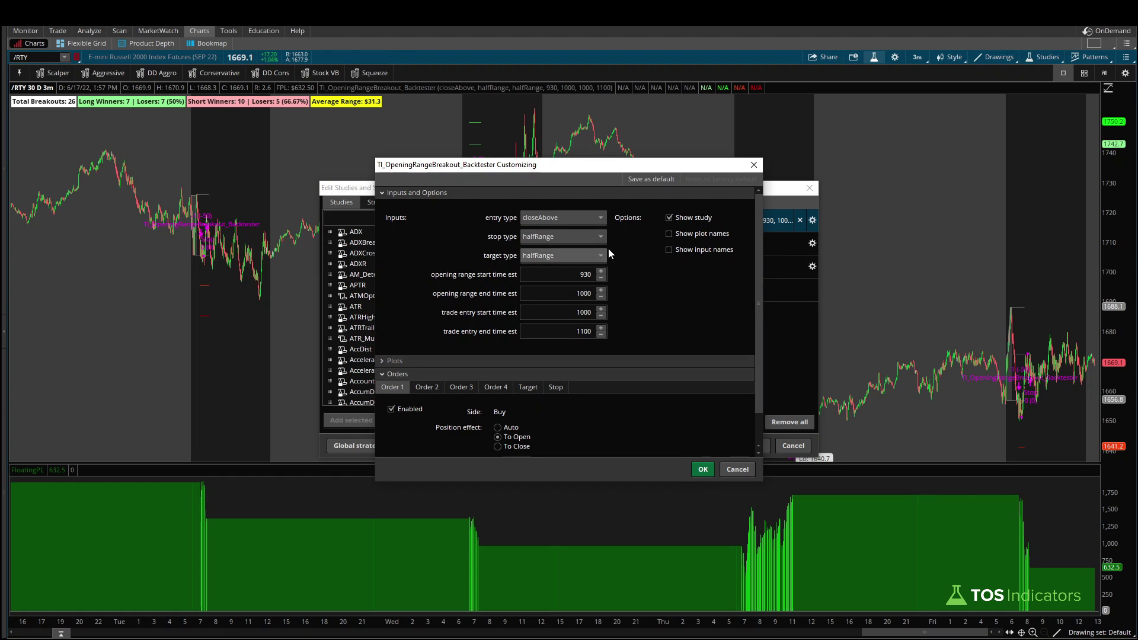
{"action": "left_click_drag", "start_coordinate": [930, 67], "coordinate": [908, 73]}
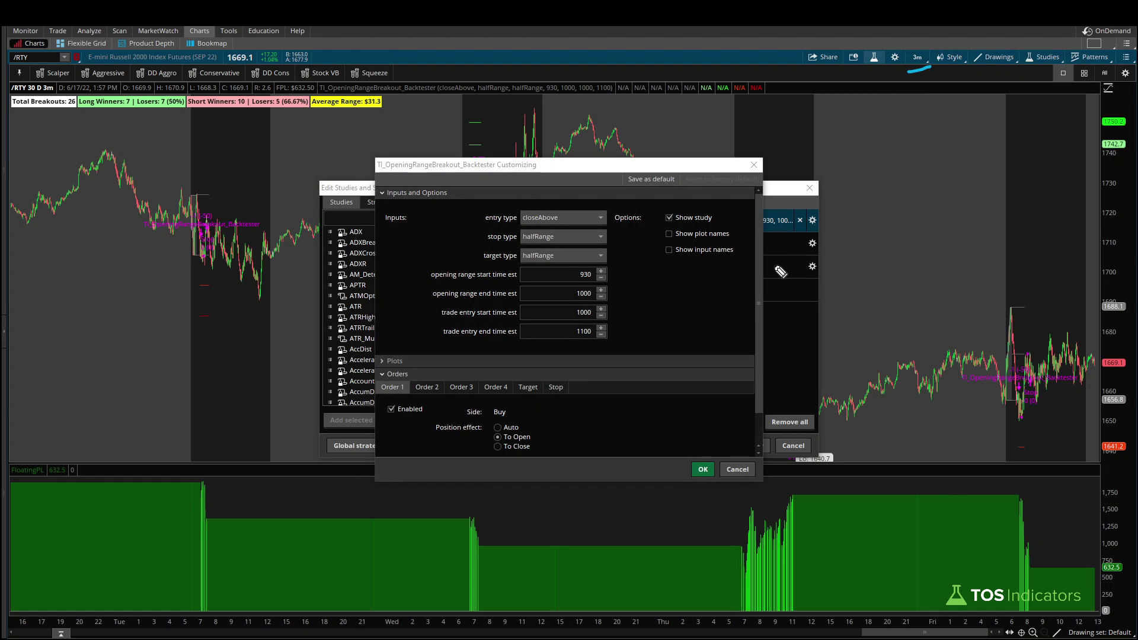
{"action": "left_click", "coordinate": [700, 471]}
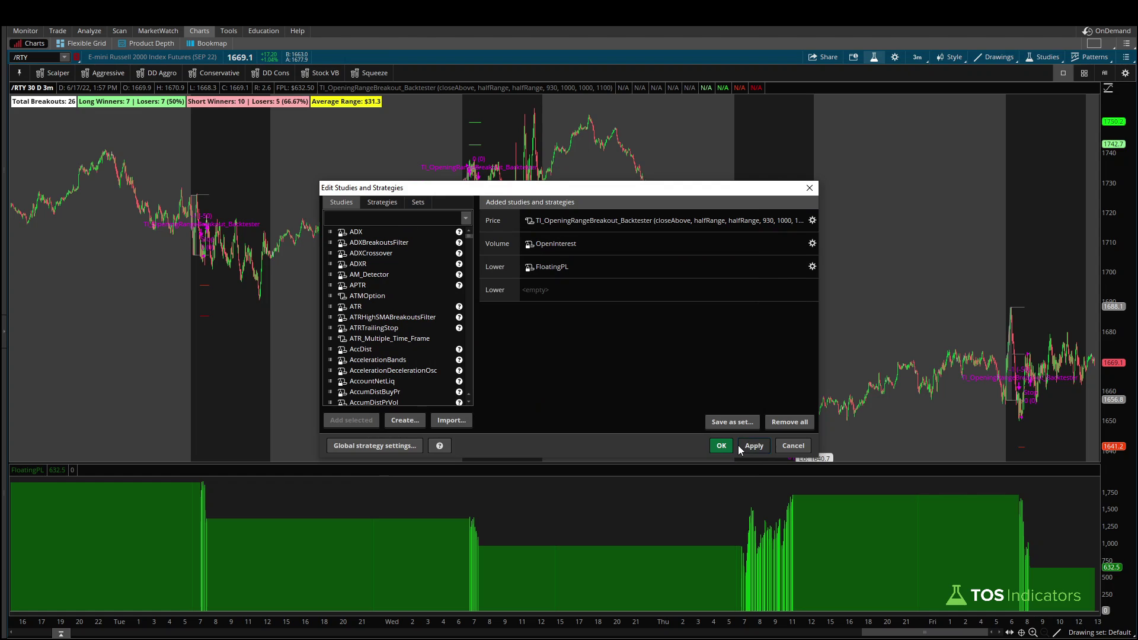
{"action": "left_click", "coordinate": [721, 445]}
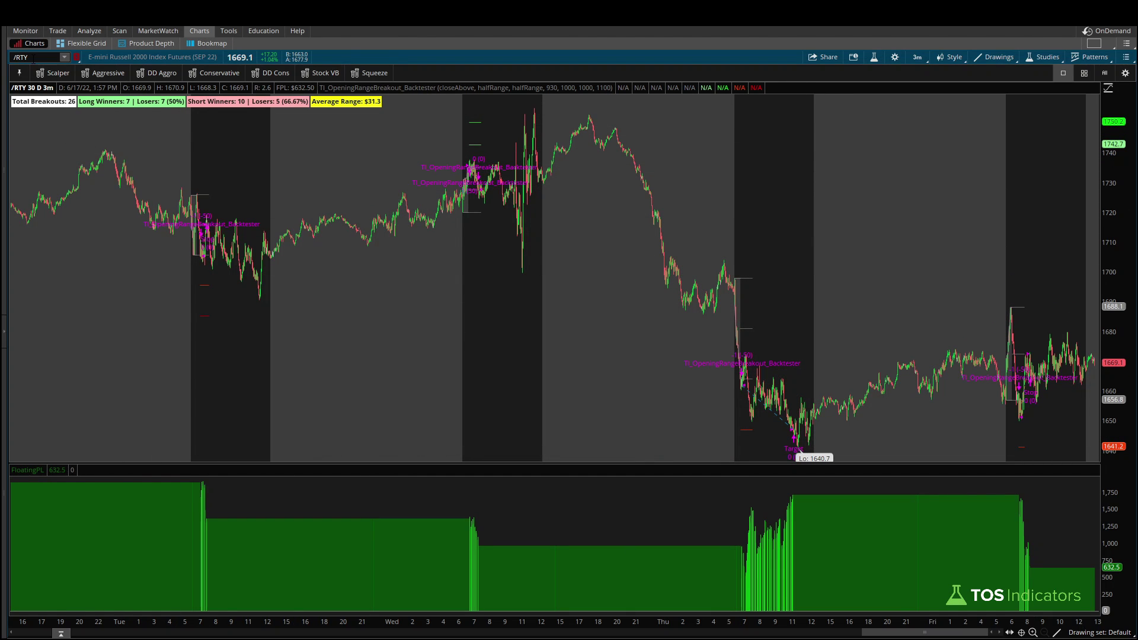
- Load /ES on the 30-day 3-minute chart and examine its long and short win rates
{"action": "key", "text": "Return"}
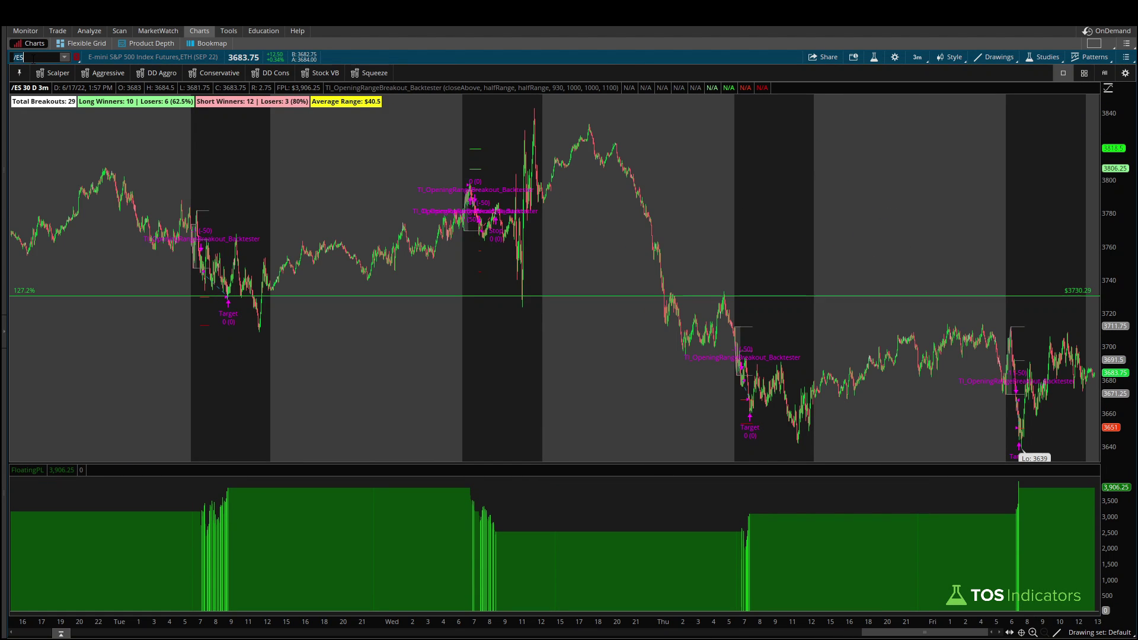
{"action": "key", "text": "alt"}
{"action": "left_click_drag", "start_coordinate": [159, 146], "coordinate": [172, 114]}
{"action": "mouse_move", "coordinate": [134, 157]}
{"action": "left_mouse_down"}
{"action": "mouse_move", "coordinate": [139, 176]}
{"action": "mouse_move", "coordinate": [158, 158]}
{"action": "mouse_move", "coordinate": [170, 170]}
{"action": "left_mouse_up"}
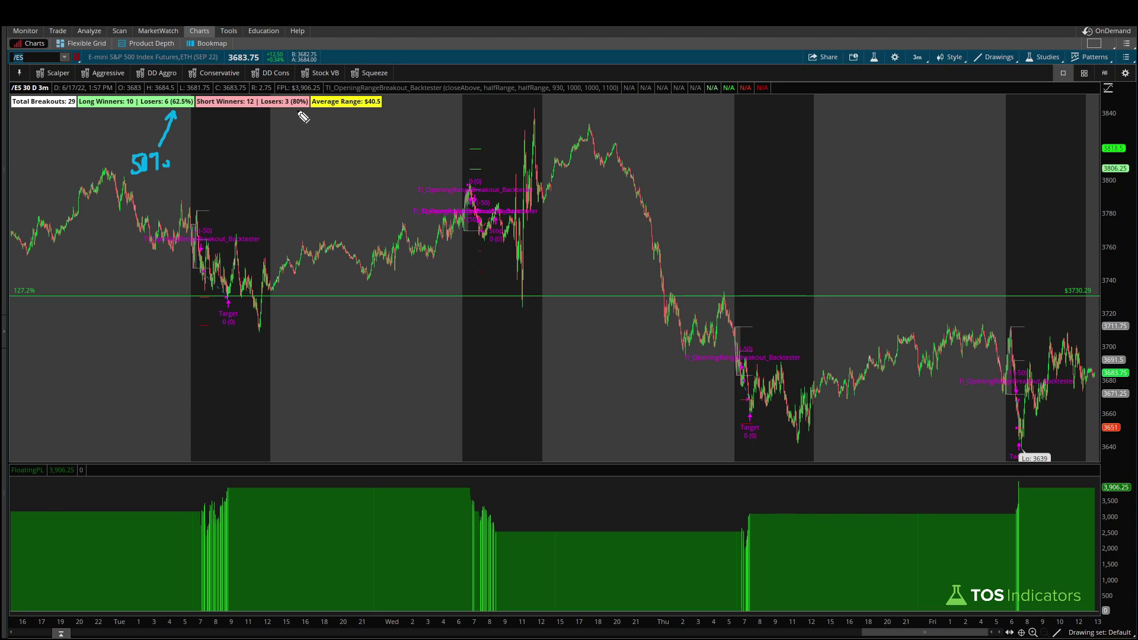
{"action": "mouse_move", "coordinate": [288, 114]}
{"action": "left_mouse_down"}
{"action": "mouse_move", "coordinate": [302, 111]}
{"action": "mouse_move", "coordinate": [287, 149]}
{"action": "left_mouse_up"}
{"action": "key", "text": "Escape"}
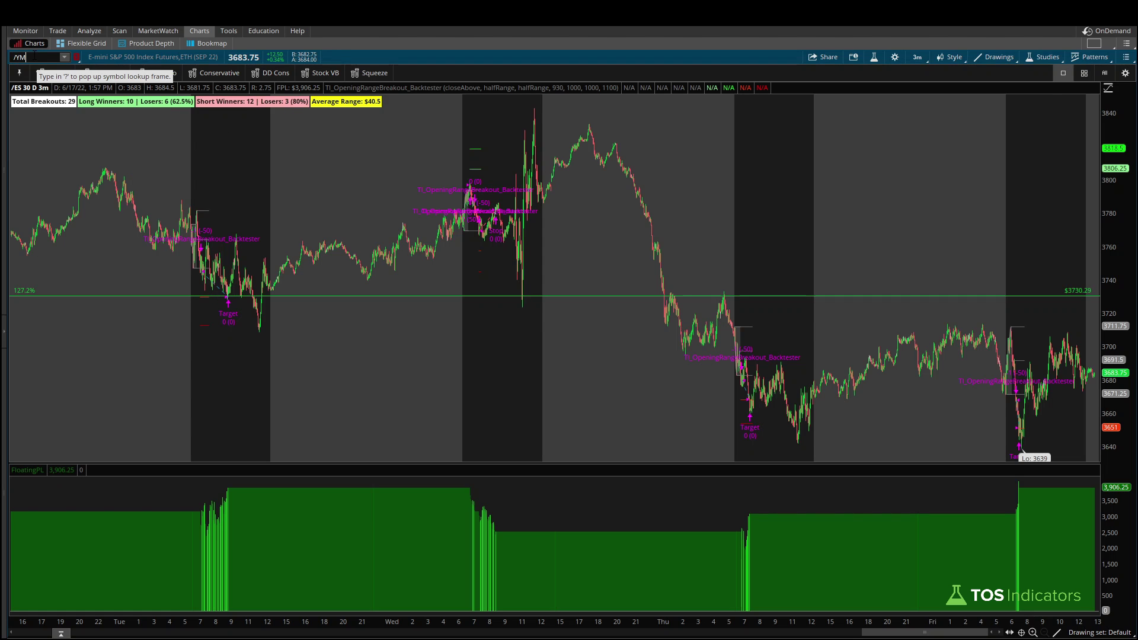
- Switch the 30-day 3-minute chart to /YM and review its long breakout win rate
{"action": "key", "text": "Return"}
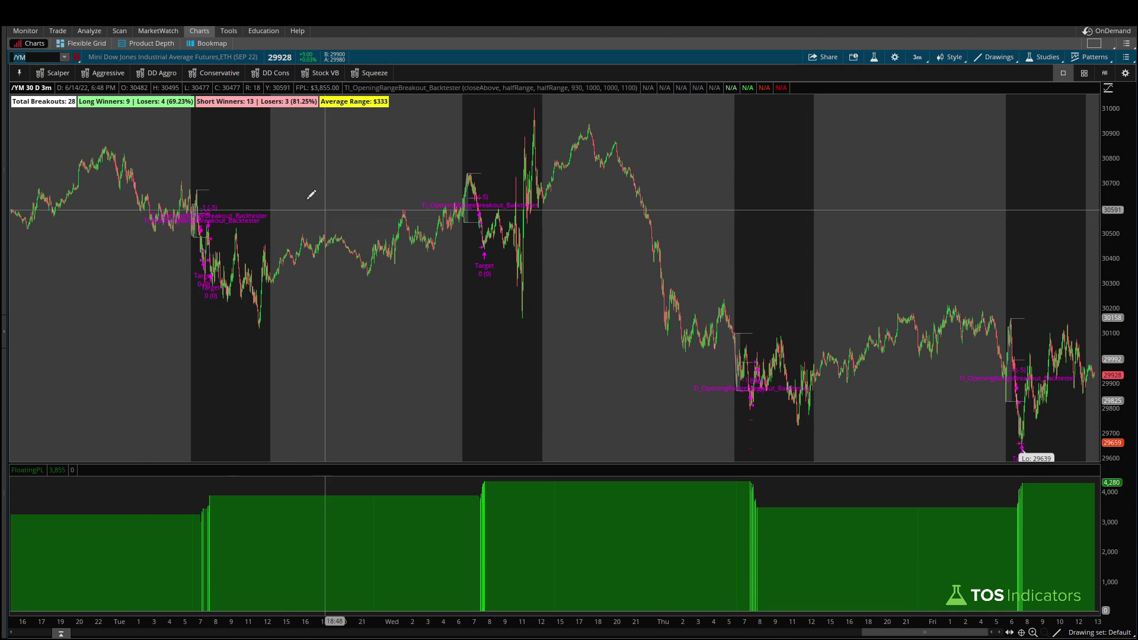
{"action": "left_click_drag", "start_coordinate": [162, 111], "coordinate": [191, 107]}
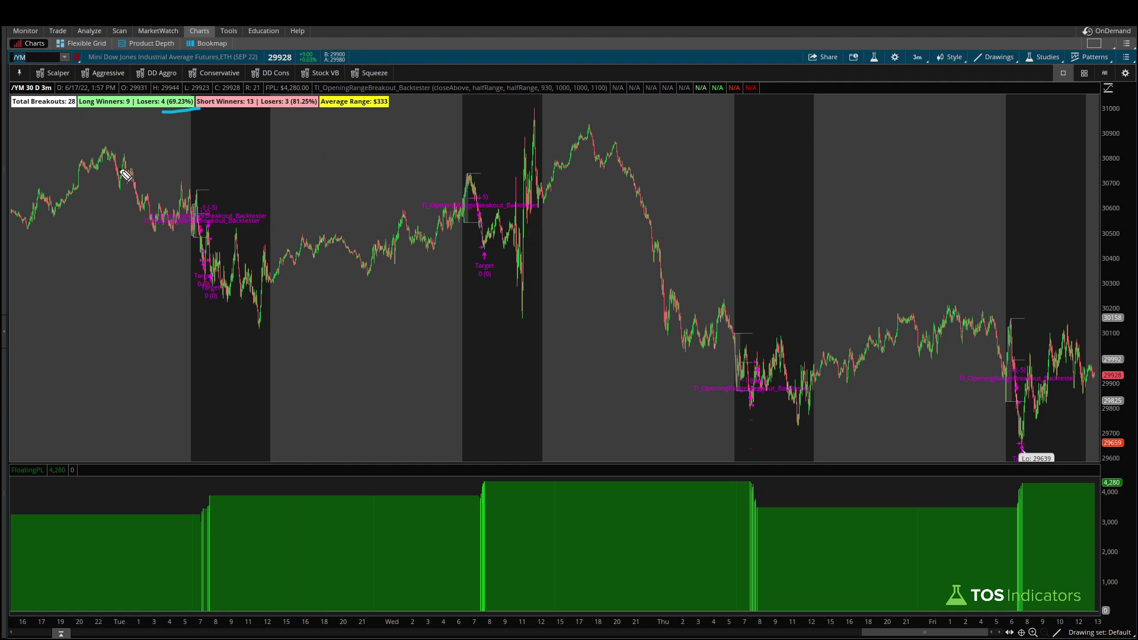
- Examine /YM's short breakout win rate and its floating profit and loss over the 30-day period
{"action": "left_click_drag", "start_coordinate": [288, 113], "coordinate": [315, 108]}
{"action": "left_click_drag", "start_coordinate": [943, 468], "coordinate": [967, 509]}
{"action": "left_click_drag", "start_coordinate": [486, 438], "coordinate": [507, 431]}
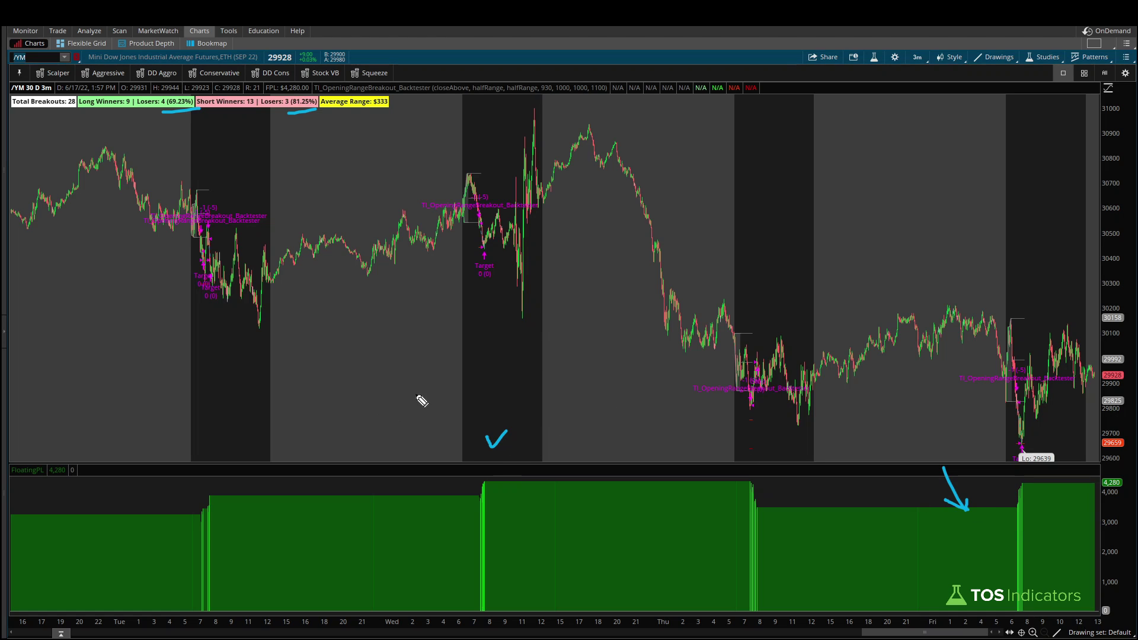
{"action": "key", "text": "Escape"}
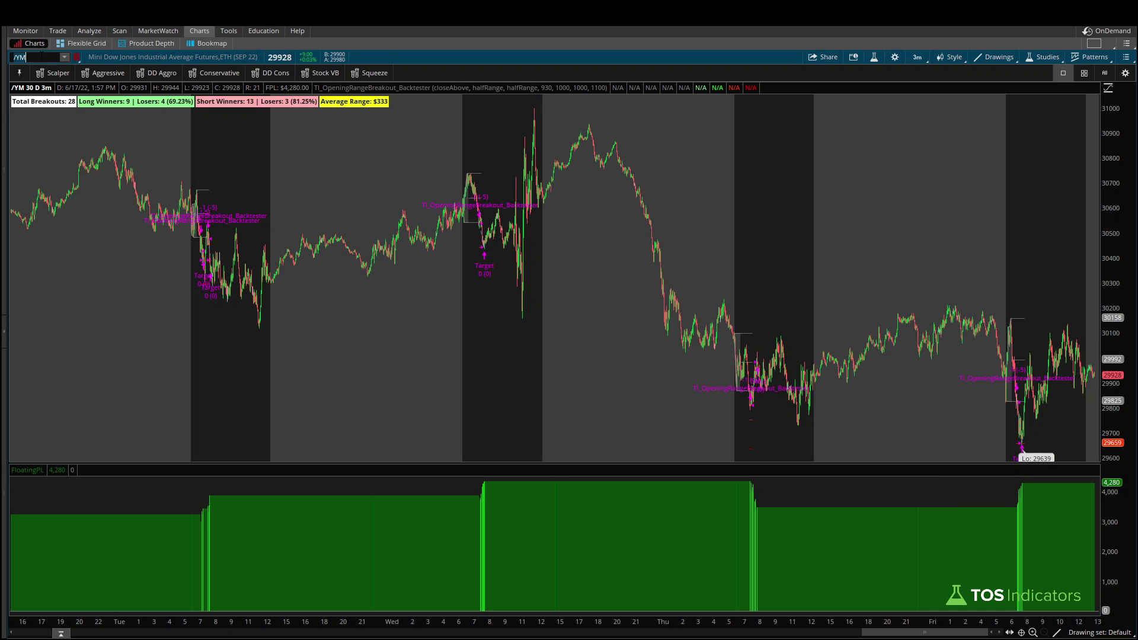
- Load /NQ on the 30-day 3-minute chart and examine its floating P/L and long and short win rates
{"action": "key", "text": "Return"}
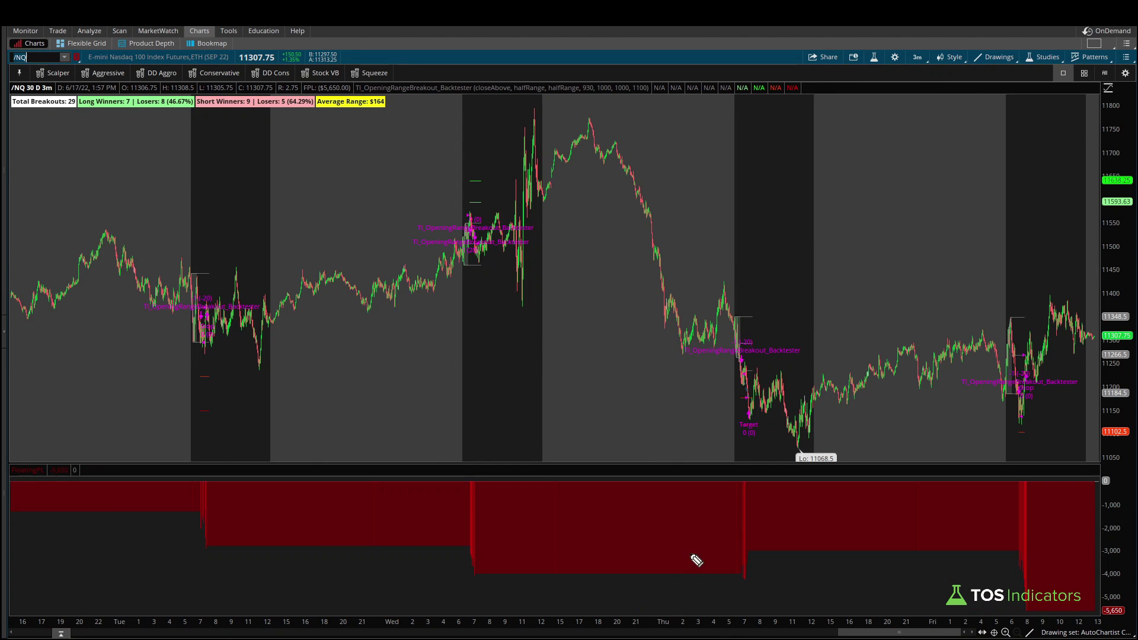
{"action": "mouse_move", "coordinate": [917, 421]}
{"action": "left_mouse_down"}
{"action": "mouse_move", "coordinate": [955, 473]}
{"action": "mouse_move", "coordinate": [958, 458]}
{"action": "left_mouse_up"}
{"action": "left_click_drag", "start_coordinate": [591, 444], "coordinate": [636, 443]}
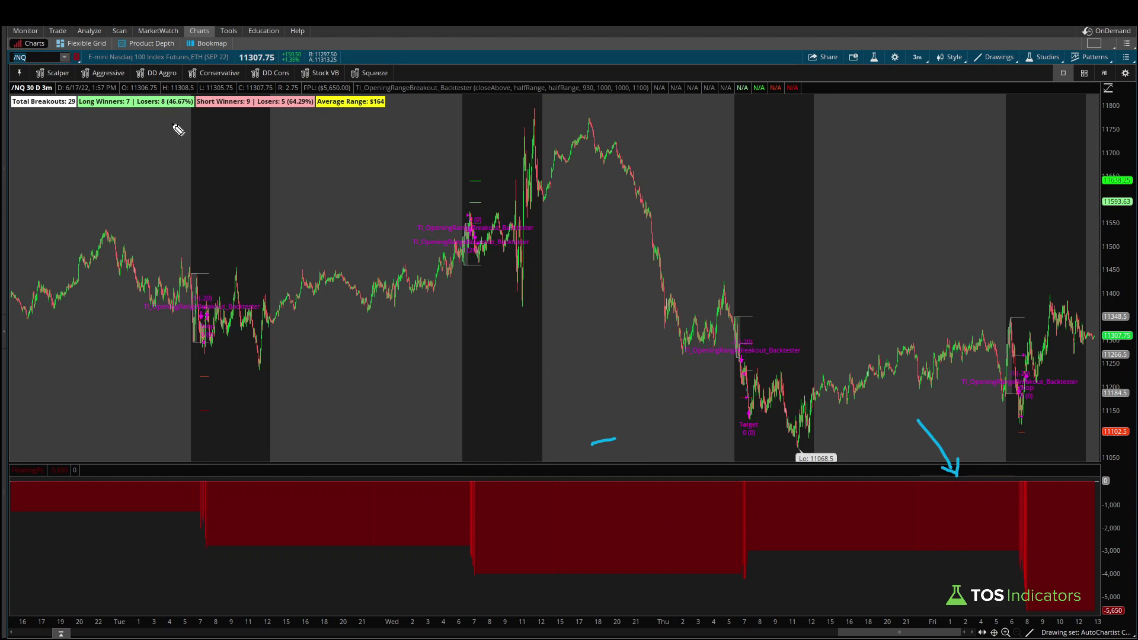
{"action": "mouse_move", "coordinate": [157, 158]}
{"action": "left_mouse_down"}
{"action": "mouse_move", "coordinate": [170, 119]}
{"action": "mouse_move", "coordinate": [163, 125]}
{"action": "left_mouse_up"}
{"action": "mouse_move", "coordinate": [291, 144]}
{"action": "left_mouse_down"}
{"action": "mouse_move", "coordinate": [295, 119]}
{"action": "mouse_move", "coordinate": [291, 157]}
{"action": "left_mouse_up"}
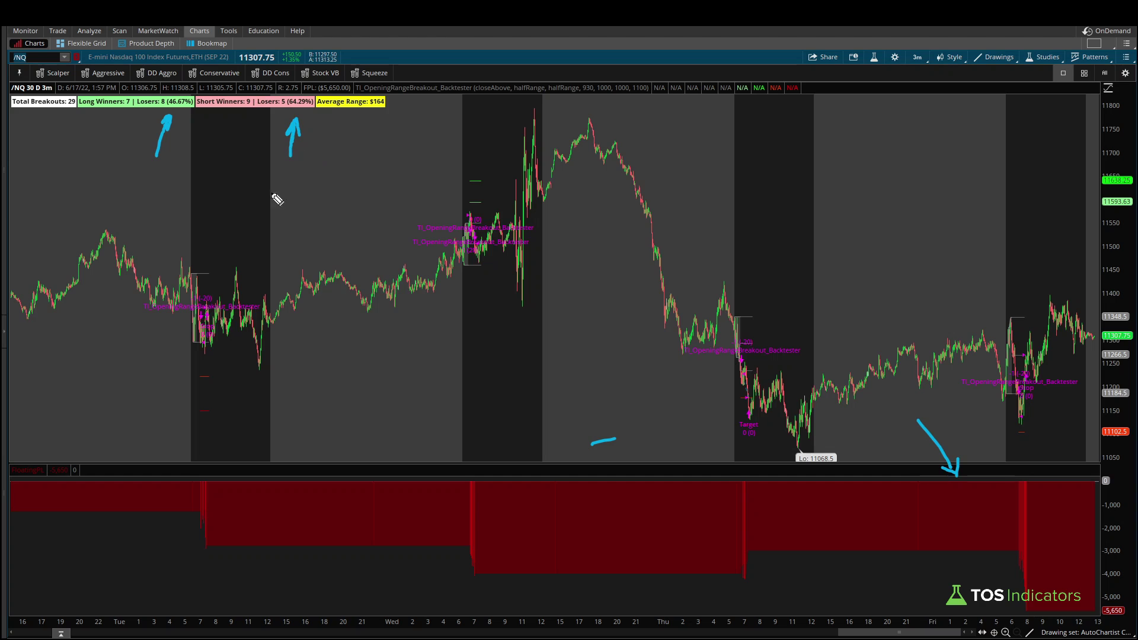
{"action": "left_click_drag", "start_coordinate": [101, 185], "coordinate": [267, 164]}
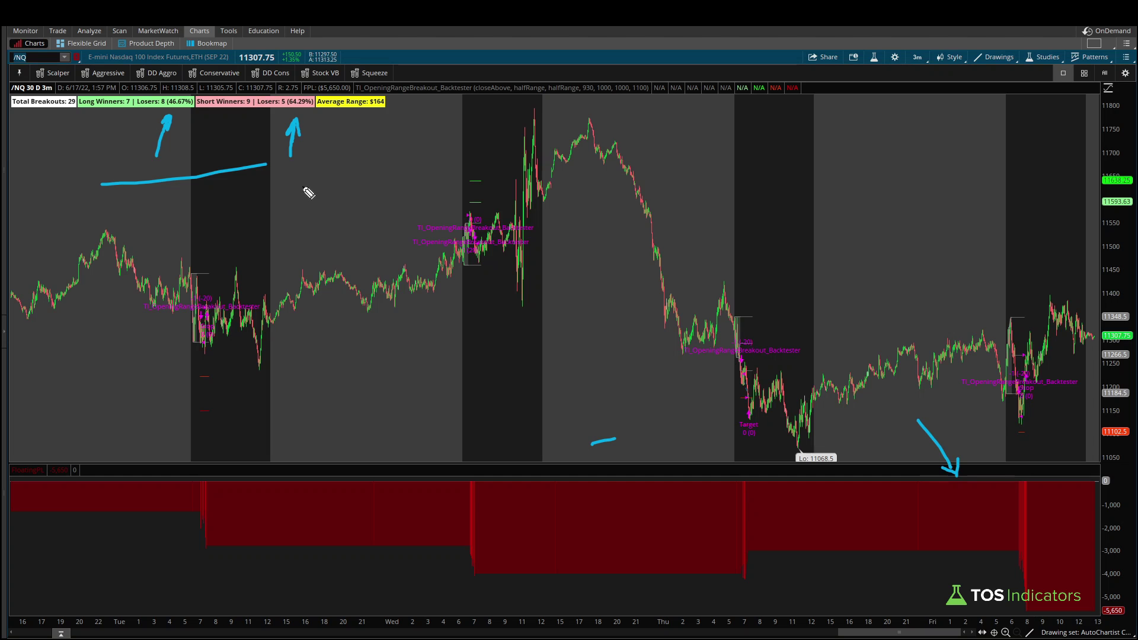
{"action": "key", "text": "Escape"}
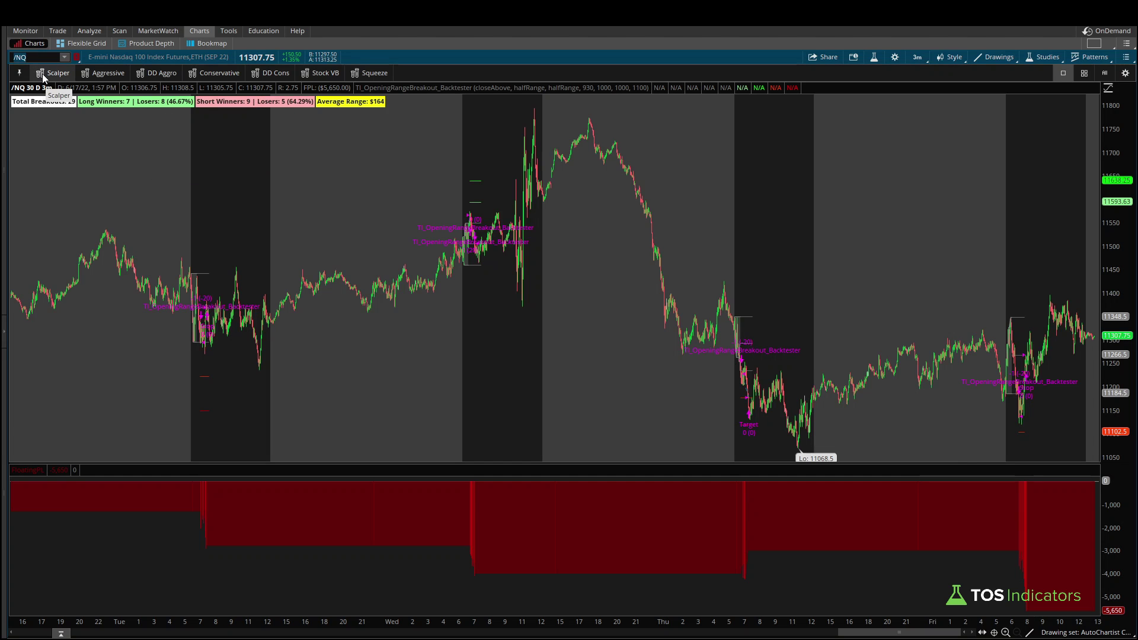
- Switch the 30-day 3-minute chart to /RTY and examine its floating P/L drop and short win rate
{"action": "type", "text": "Y"}
{"action": "key", "text": "Return"}
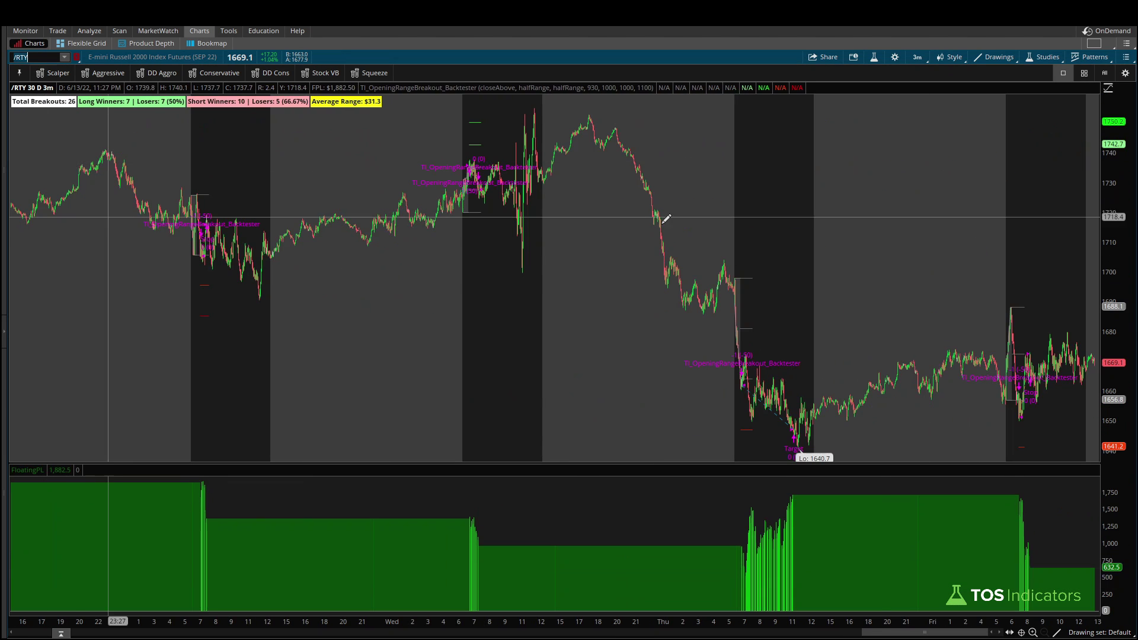
{"action": "mouse_move", "coordinate": [993, 499]}
{"action": "left_mouse_down"}
{"action": "mouse_move", "coordinate": [1046, 567]}
{"action": "mouse_move", "coordinate": [1049, 555]}
{"action": "left_mouse_up"}
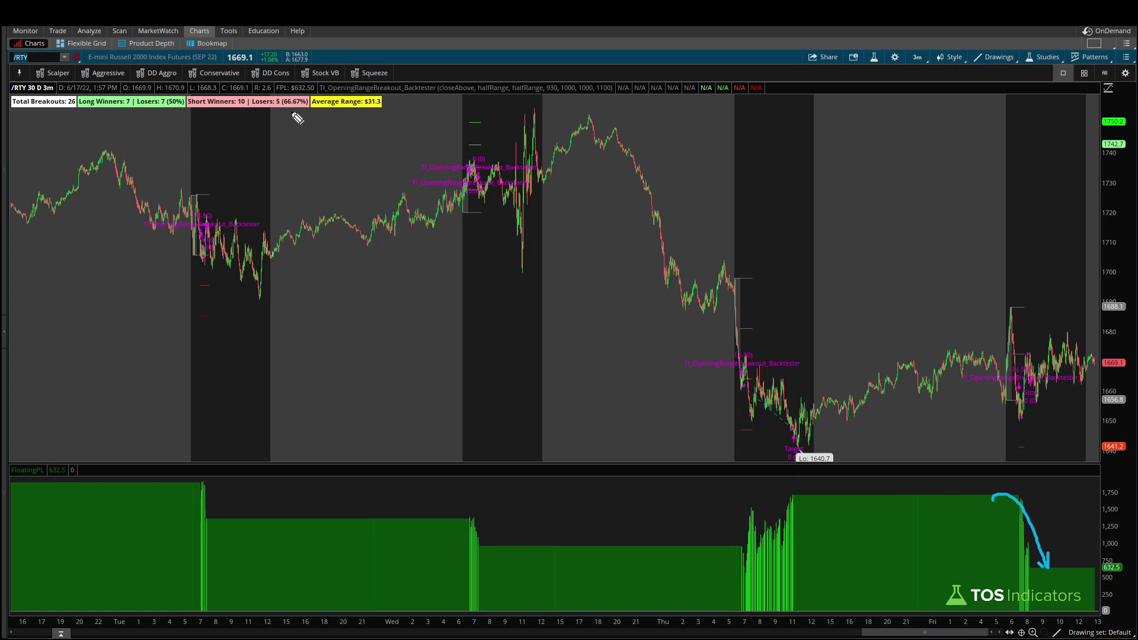
{"action": "left_click_drag", "start_coordinate": [283, 113], "coordinate": [301, 113]}
{"action": "left_click_drag", "start_coordinate": [1106, 586], "coordinate": [1094, 560]}
{"action": "key", "text": "Escape"}
- Load /ES on the 30-day 3-minute chart and switch the chart back to /YM
{"action": "key", "text": "Return"}
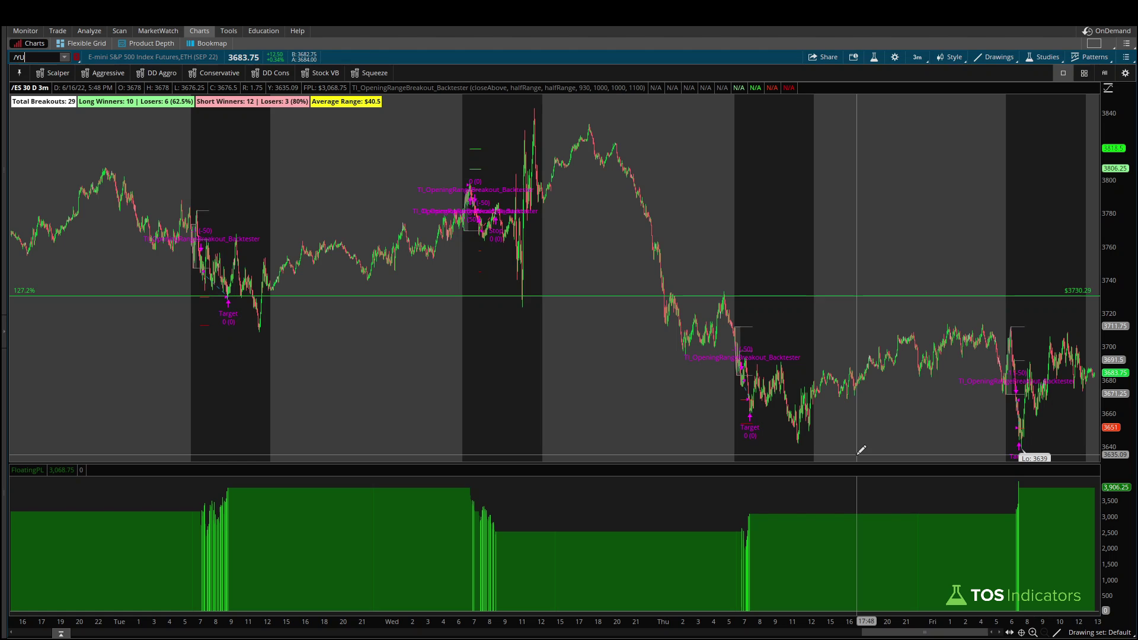
{"action": "key", "text": "BackSpace"}
{"action": "key", "text": "BackSpace"}
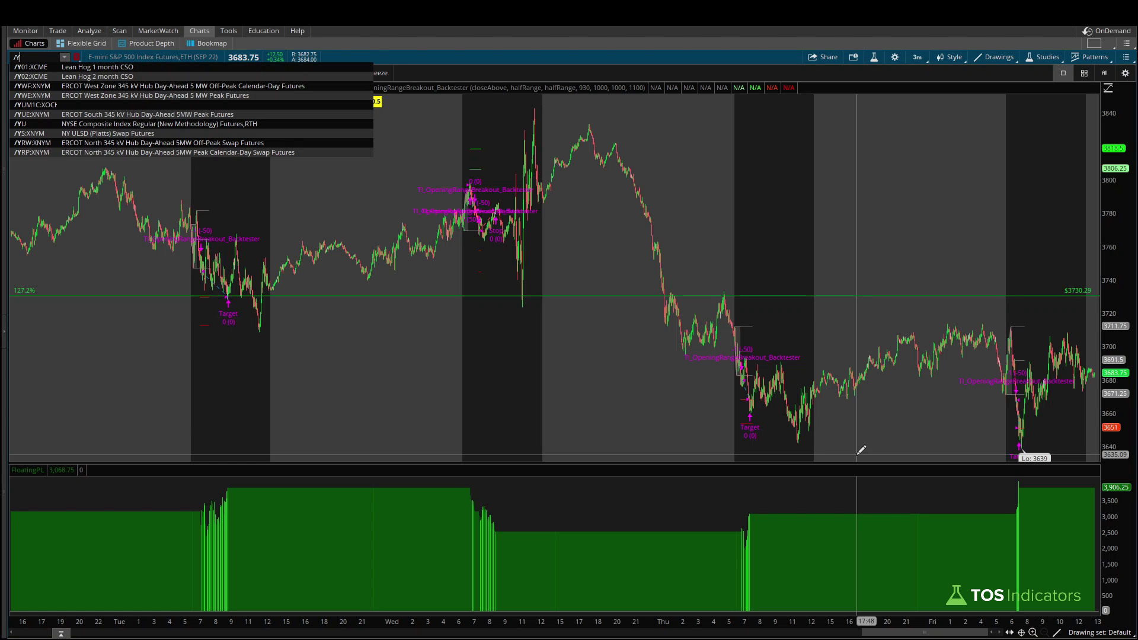
{"action": "key", "text": "Return"}
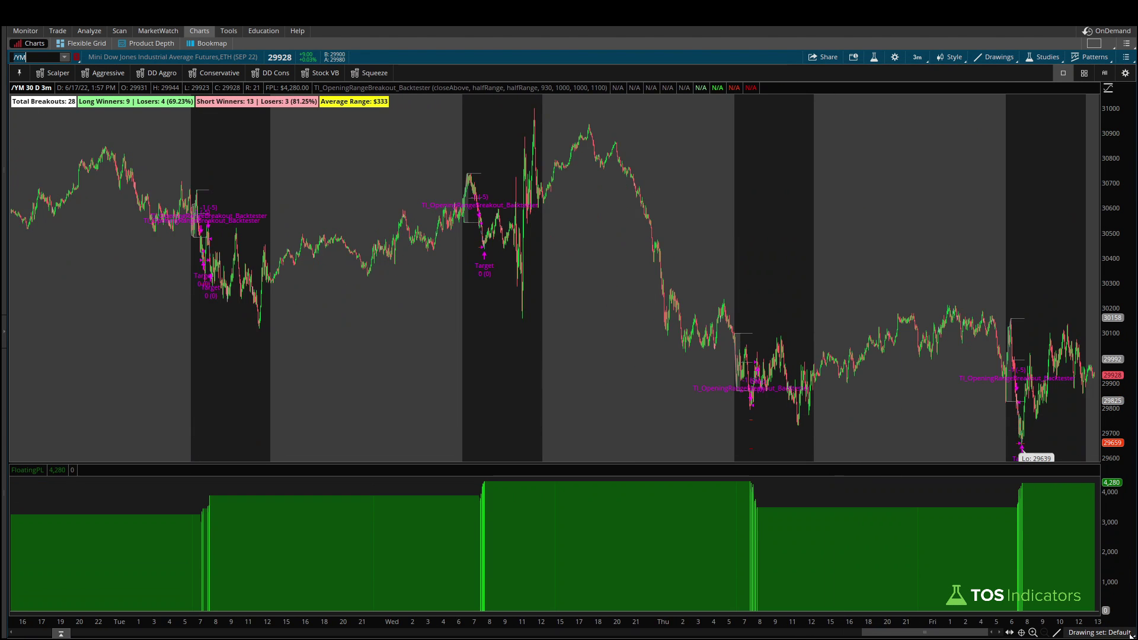
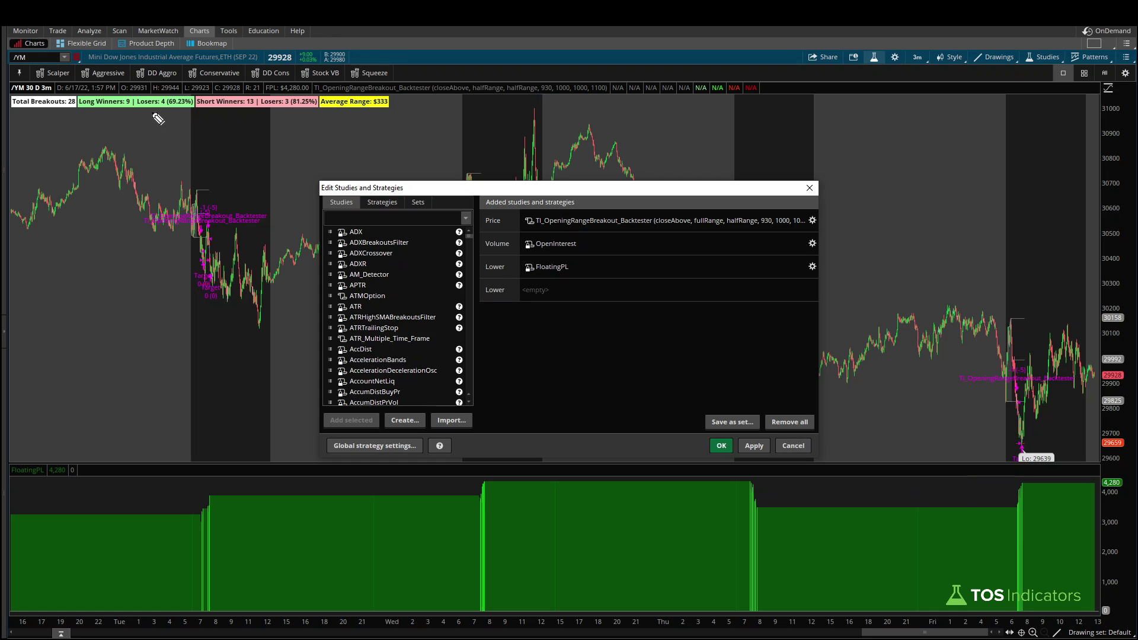
- Review /YM's long and short loser counts, and apply the backtester's fullRange stop with a halfRange target
{"action": "left_click_drag", "start_coordinate": [140, 110], "coordinate": [170, 110]}
{"action": "left_click_drag", "start_coordinate": [257, 111], "coordinate": [287, 111]}
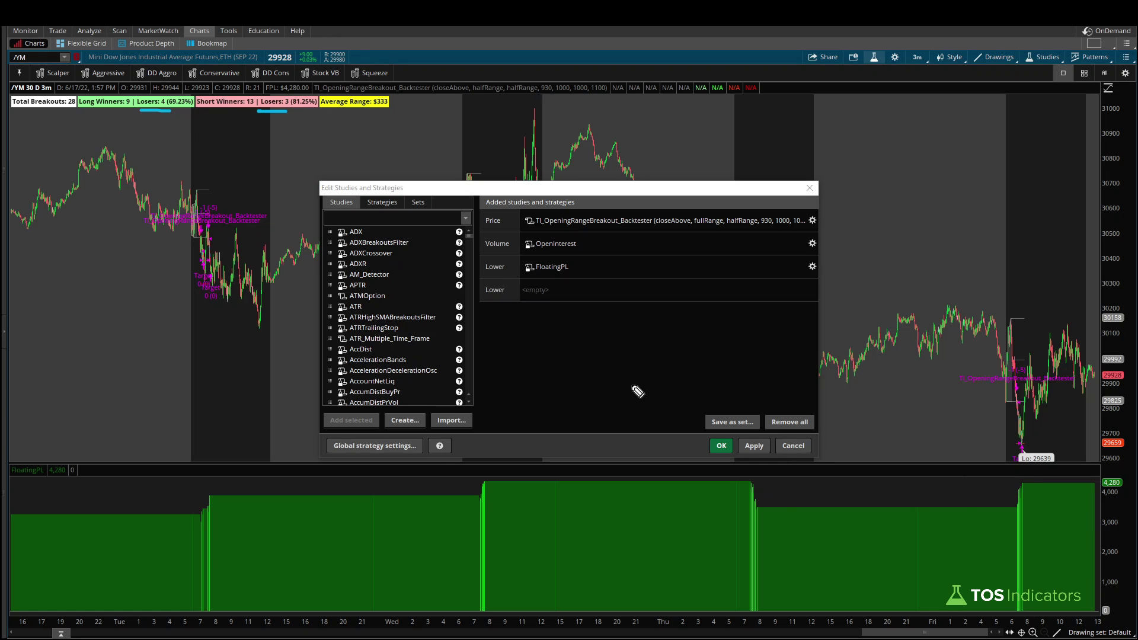
{"action": "key", "text": "Escape"}
{"action": "left_click", "coordinate": [753, 449]}
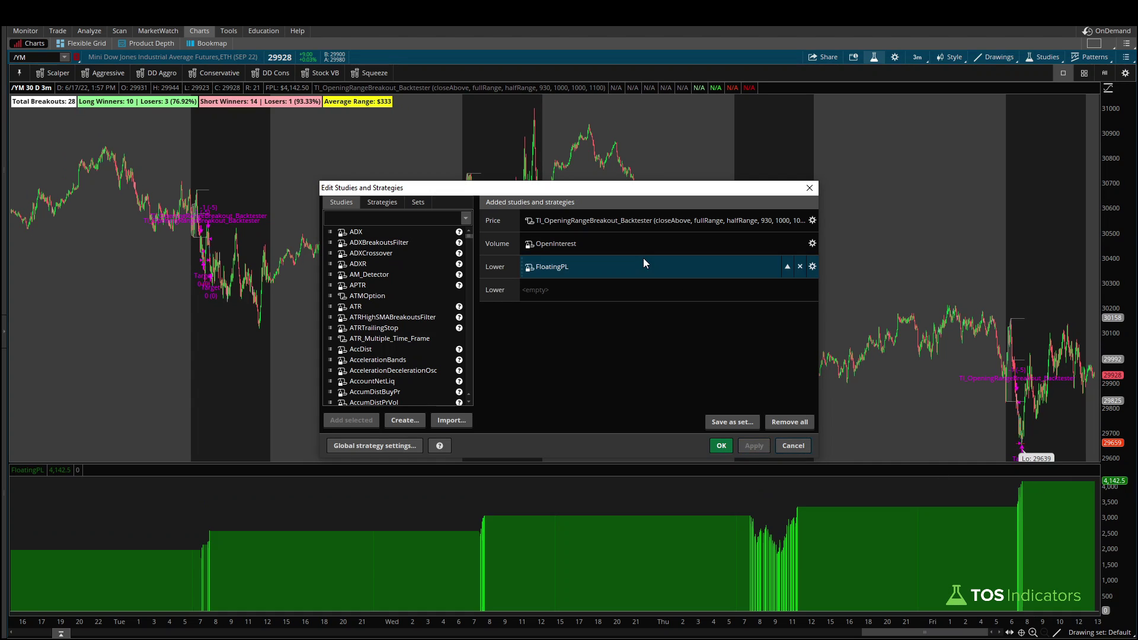
- Set the /YM backtester's stop type to halfRange and target type to fullRange, and apply the change
{"action": "double_click", "coordinate": [643, 225]}
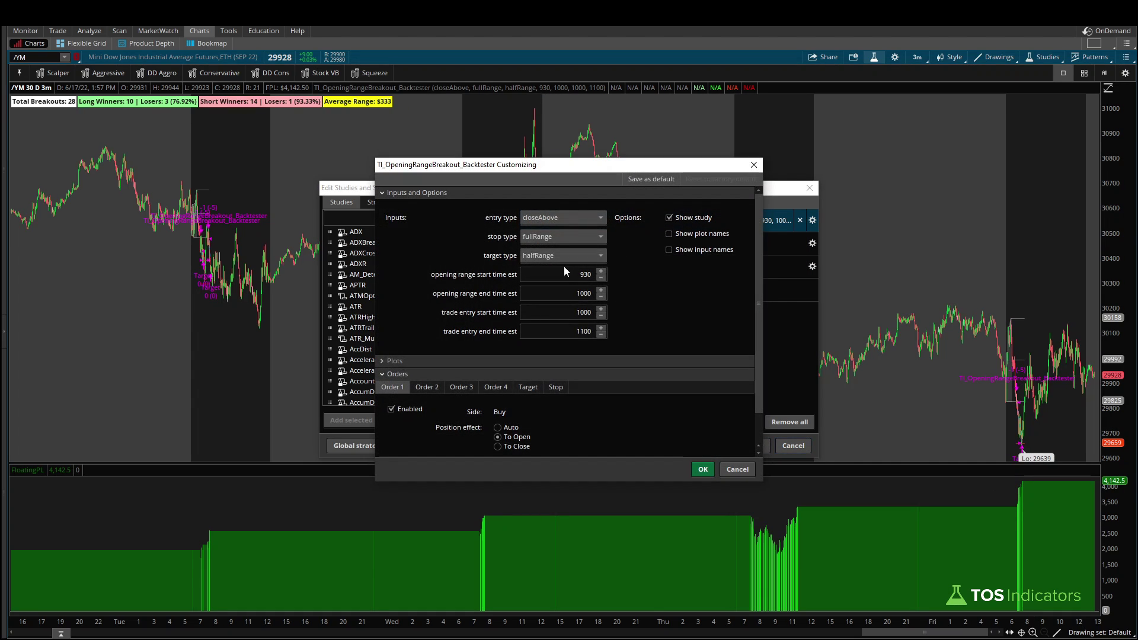
{"action": "left_click", "coordinate": [567, 237]}
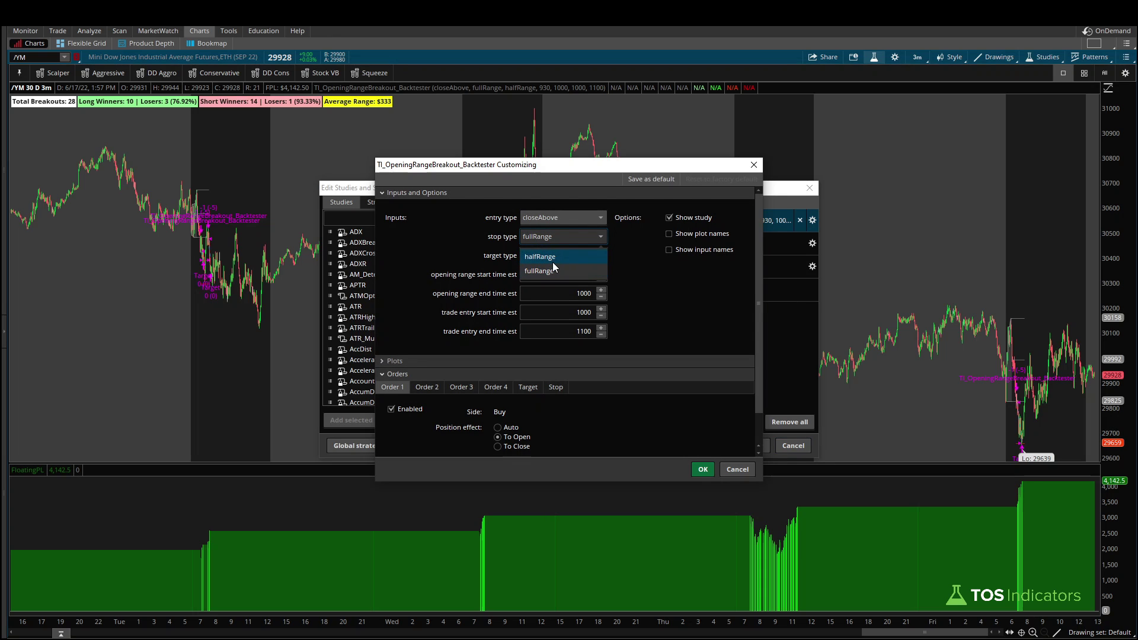
{"action": "left_click", "coordinate": [553, 260]}
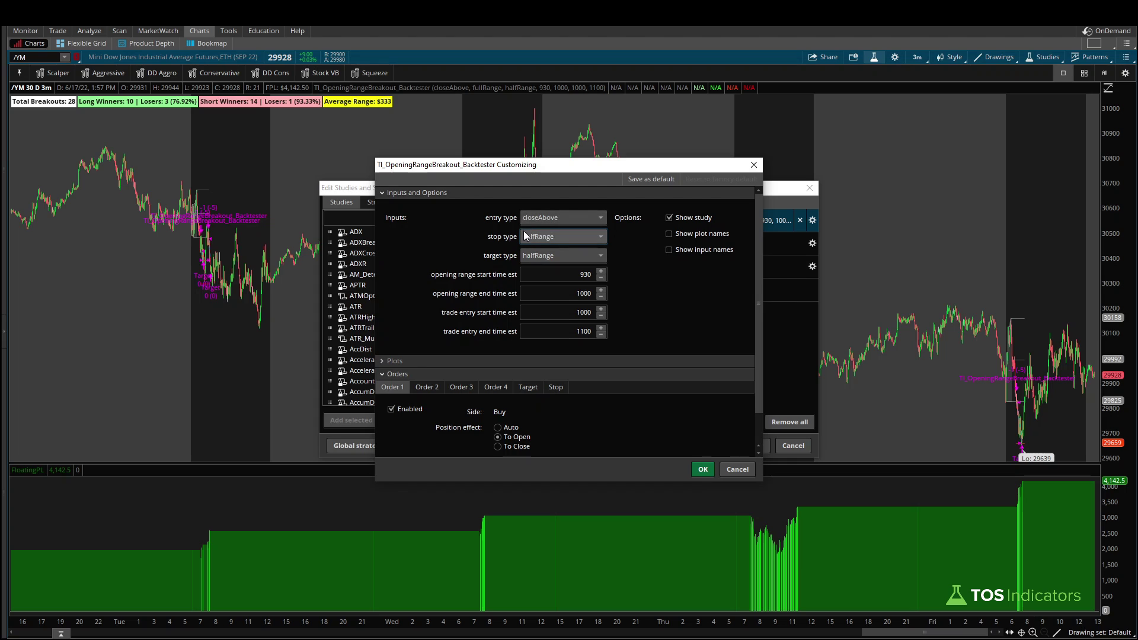
{"action": "left_click", "coordinate": [553, 257]}
{"action": "left_click", "coordinate": [543, 293]}
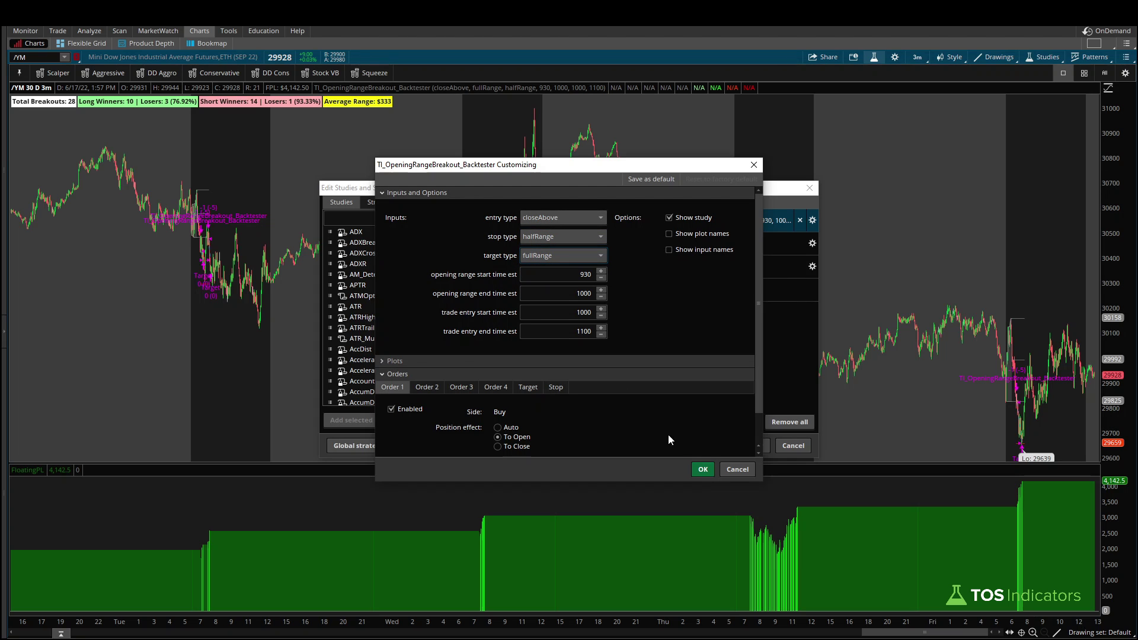
{"action": "left_click", "coordinate": [704, 470]}
{"action": "left_click", "coordinate": [754, 445]}
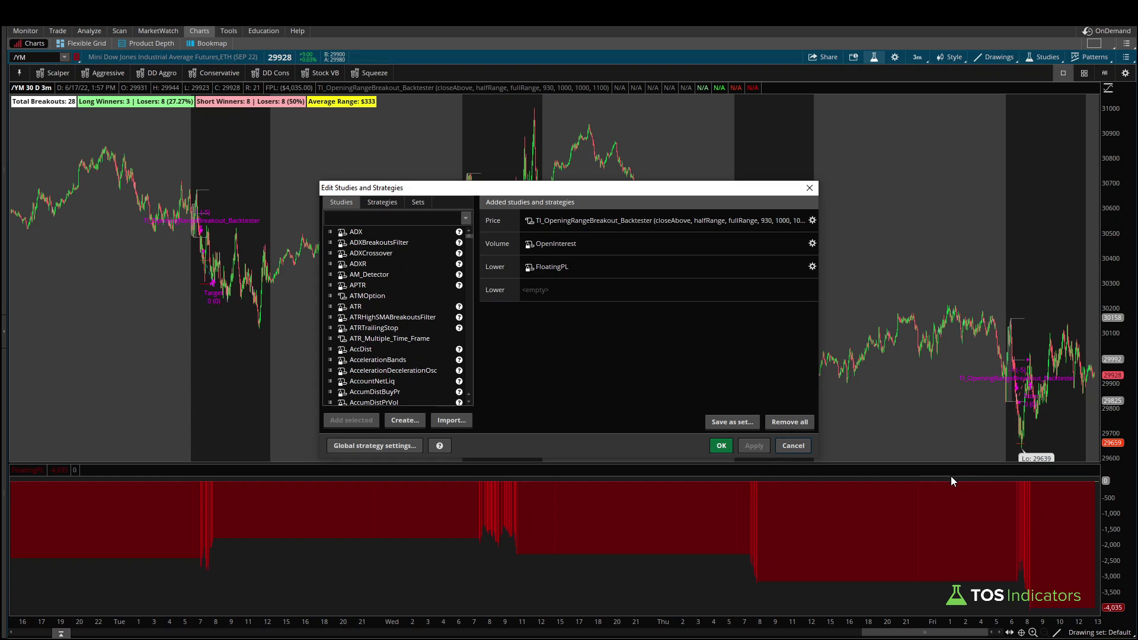
- Examine the floating P/L and the last breakout's reversal on /YM in relation to the fullRange target
{"action": "left_click_drag", "start_coordinate": [942, 405], "coordinate": [975, 464]}
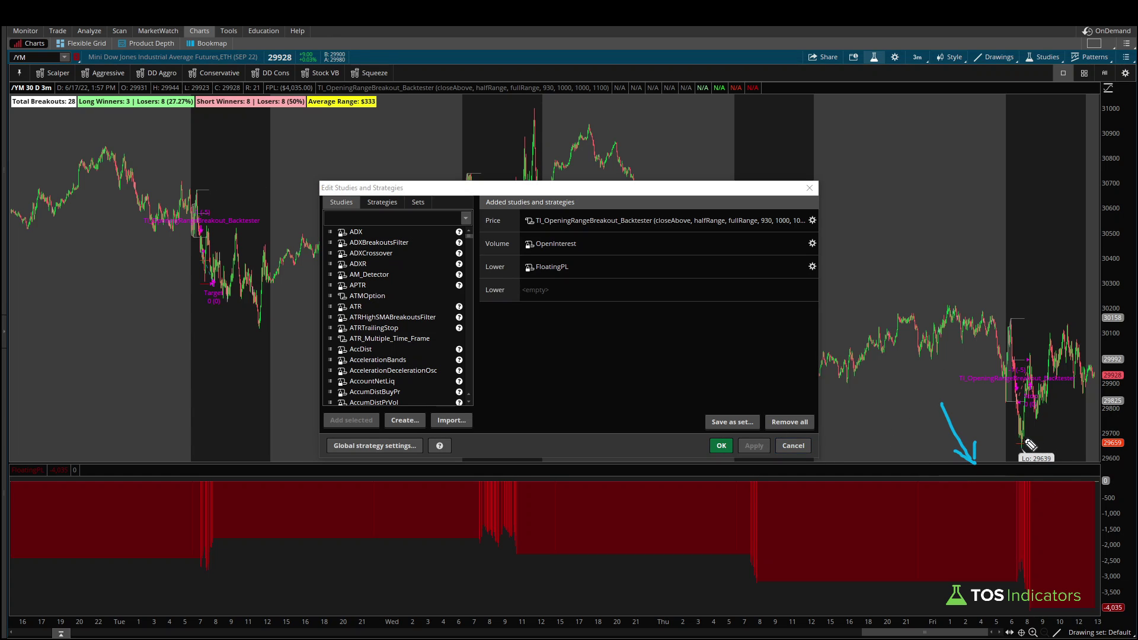
{"action": "mouse_move", "coordinate": [1027, 432]}
{"action": "left_mouse_down"}
{"action": "mouse_move", "coordinate": [1011, 446]}
{"action": "mouse_move", "coordinate": [1028, 449]}
{"action": "mouse_move", "coordinate": [1020, 394]}
{"action": "mouse_move", "coordinate": [1027, 403]}
{"action": "left_mouse_up"}
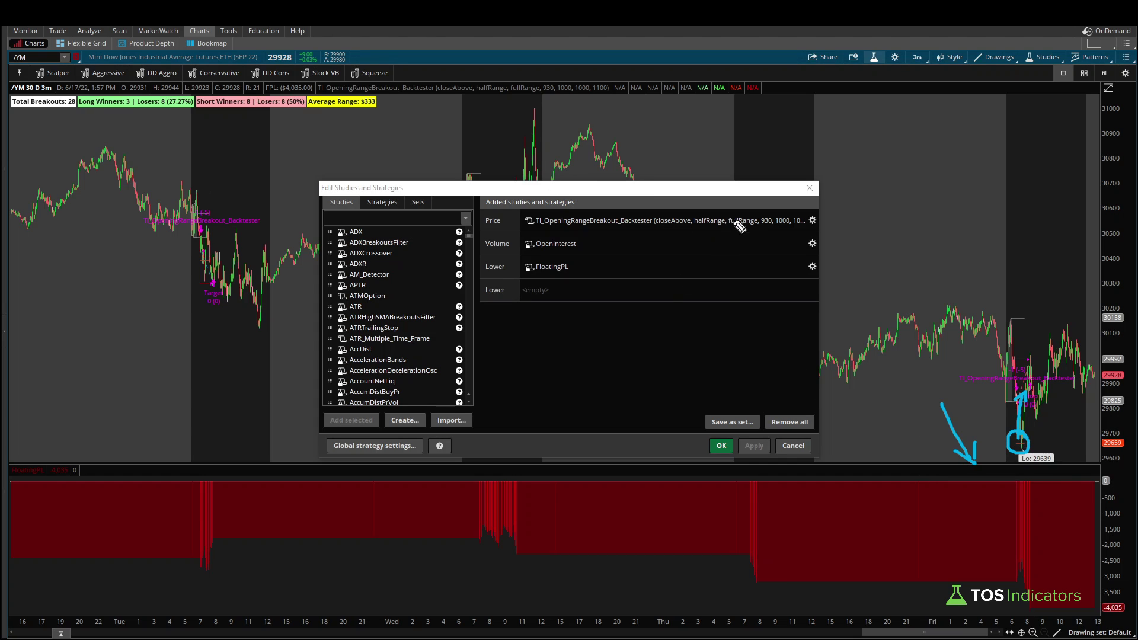
{"action": "mouse_move", "coordinate": [720, 227]}
{"action": "left_mouse_down"}
{"action": "mouse_move", "coordinate": [759, 229]}
{"action": "mouse_move", "coordinate": [759, 207]}
{"action": "mouse_move", "coordinate": [722, 233]}
{"action": "left_mouse_up"}
{"action": "left_click_drag", "start_coordinate": [828, 371], "coordinate": [886, 455]}
{"action": "left_click_drag", "start_coordinate": [894, 441], "coordinate": [892, 460]}
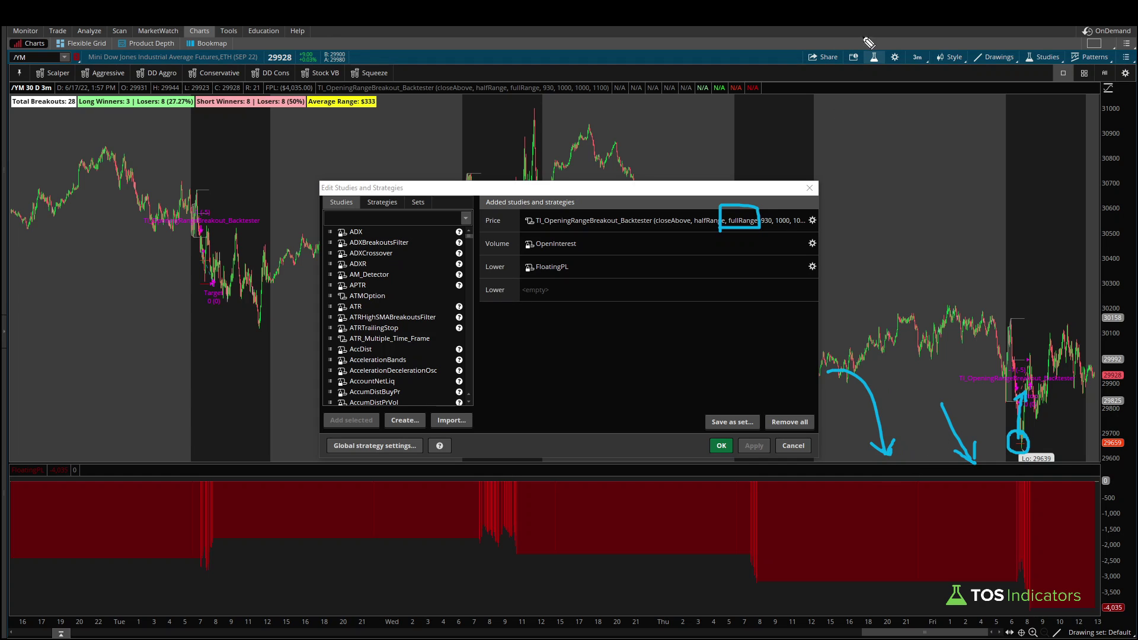
{"action": "left_click_drag", "start_coordinate": [909, 65], "coordinate": [928, 66]}
- Set the backtester's target type back to halfRange, apply it to /YM, and close the studies dialog
{"action": "double_click", "coordinate": [712, 222]}
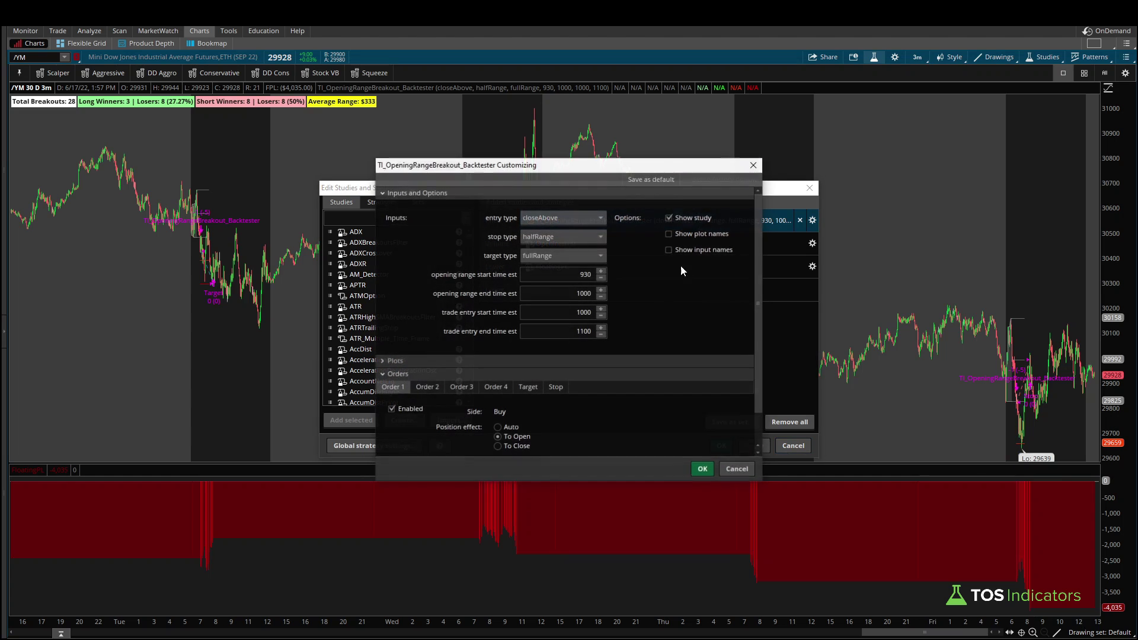
{"action": "left_click", "coordinate": [564, 254]}
{"action": "left_click", "coordinate": [546, 284]}
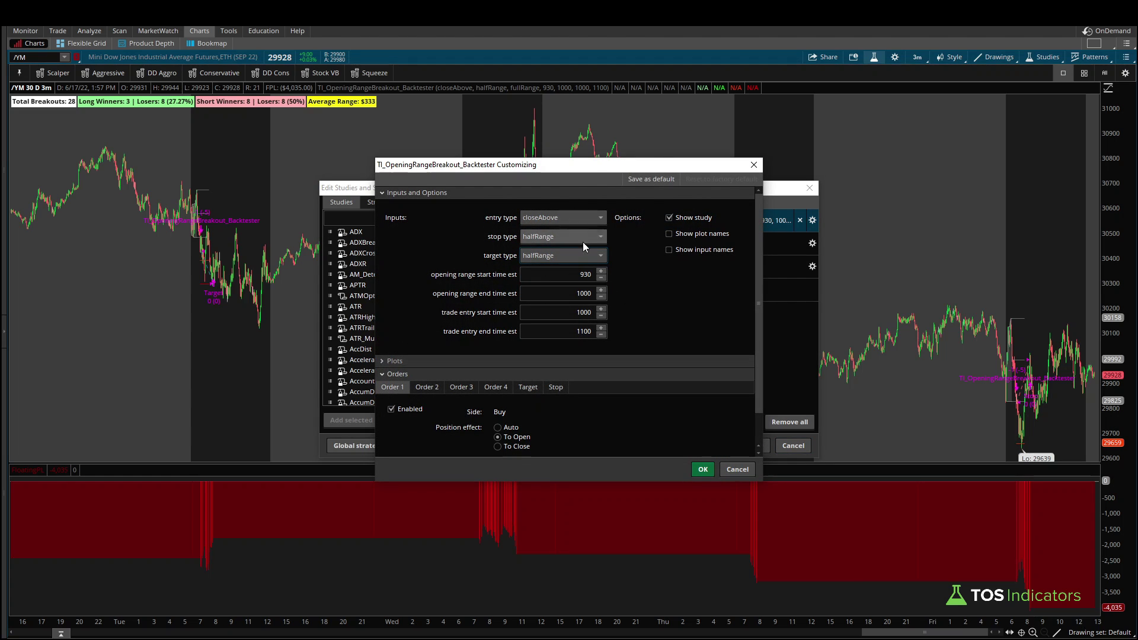
{"action": "left_click", "coordinate": [703, 469]}
{"action": "left_click", "coordinate": [756, 447]}
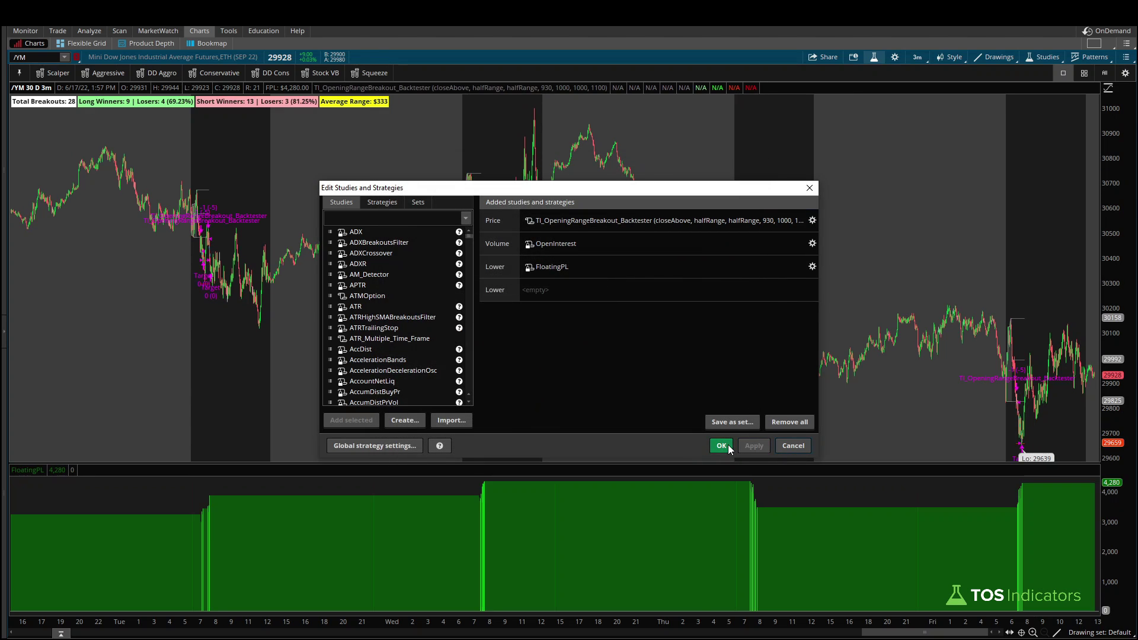
{"action": "left_click", "coordinate": [728, 444]}
- Load /ES and apply the fullRange stop type to its opening range backtester, checking the resulting floating P/L
{"action": "left_click", "coordinate": [40, 57]}
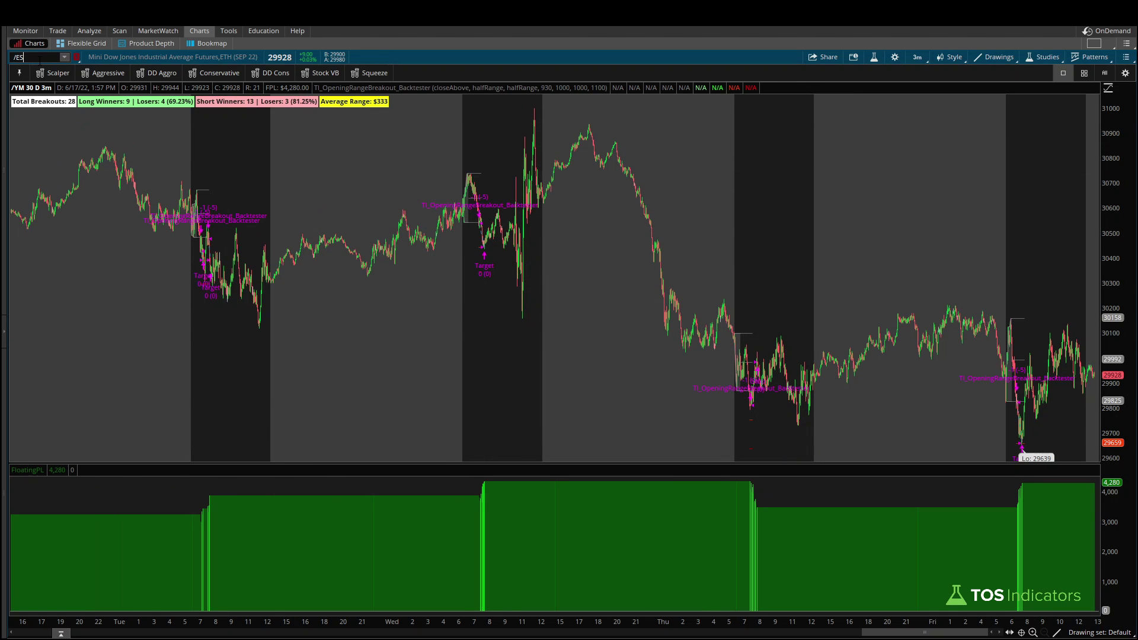
{"action": "key", "text": "Return"}
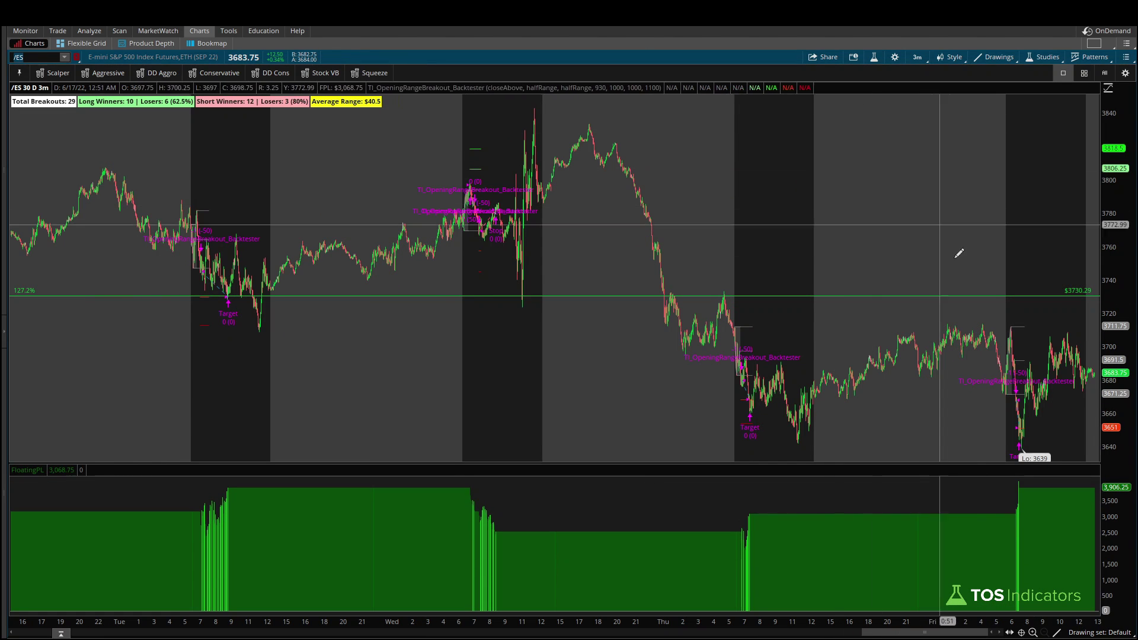
{"action": "left_click", "coordinate": [873, 57]}
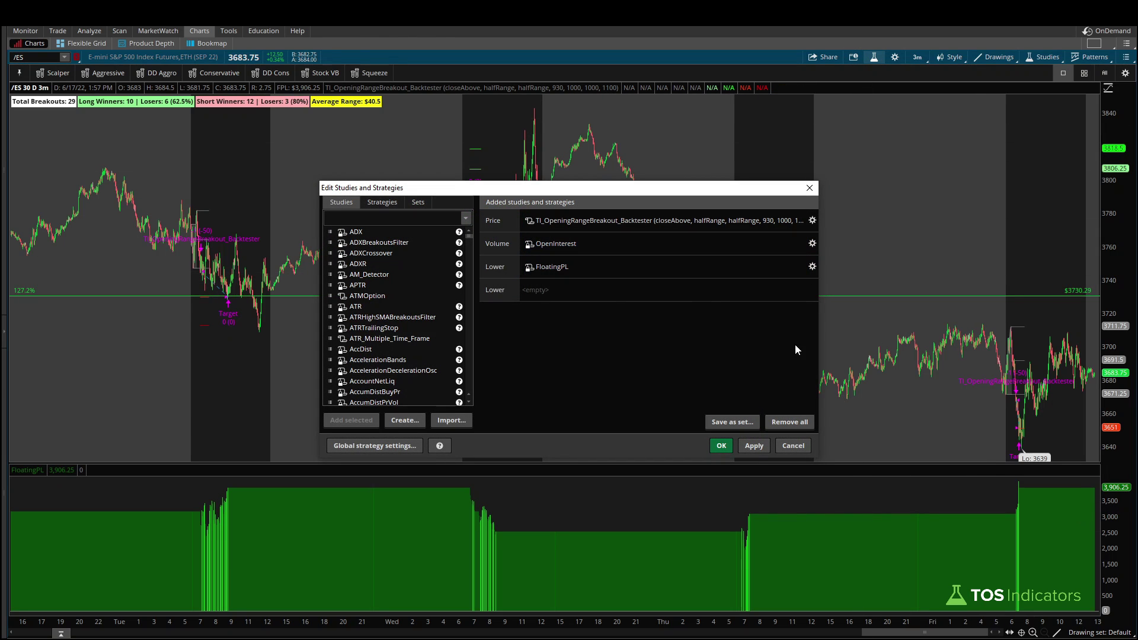
{"action": "left_click", "coordinate": [811, 220]}
{"action": "left_click", "coordinate": [548, 236]}
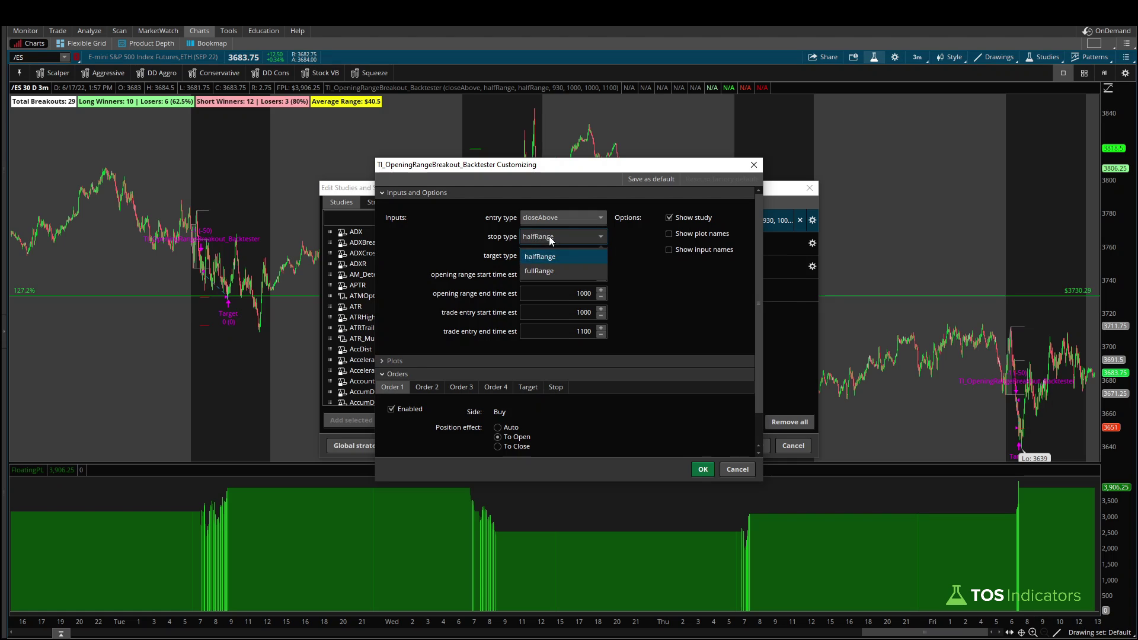
{"action": "left_click", "coordinate": [539, 270]}
{"action": "left_click", "coordinate": [702, 469]}
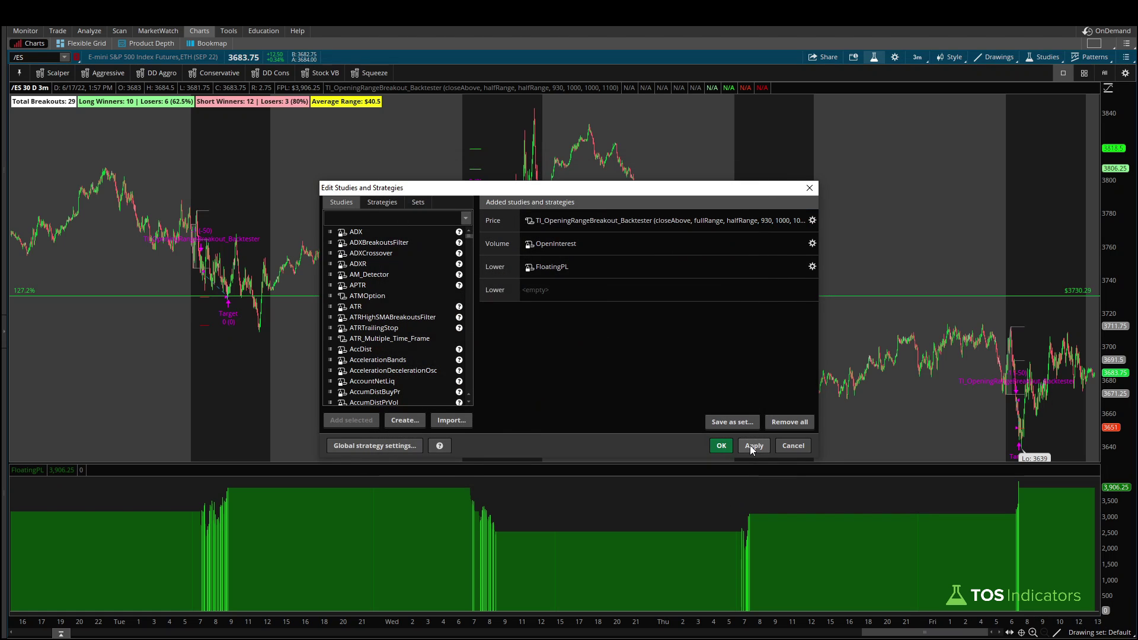
{"action": "left_click", "coordinate": [749, 446]}
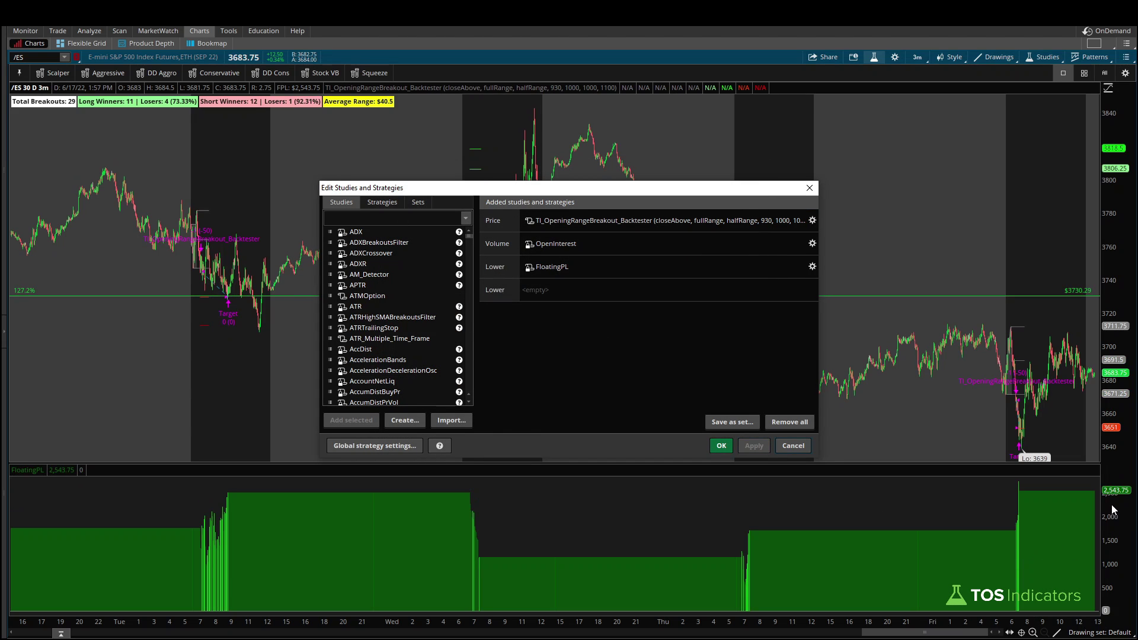
{"action": "left_click_drag", "start_coordinate": [1101, 501], "coordinate": [1135, 504]}
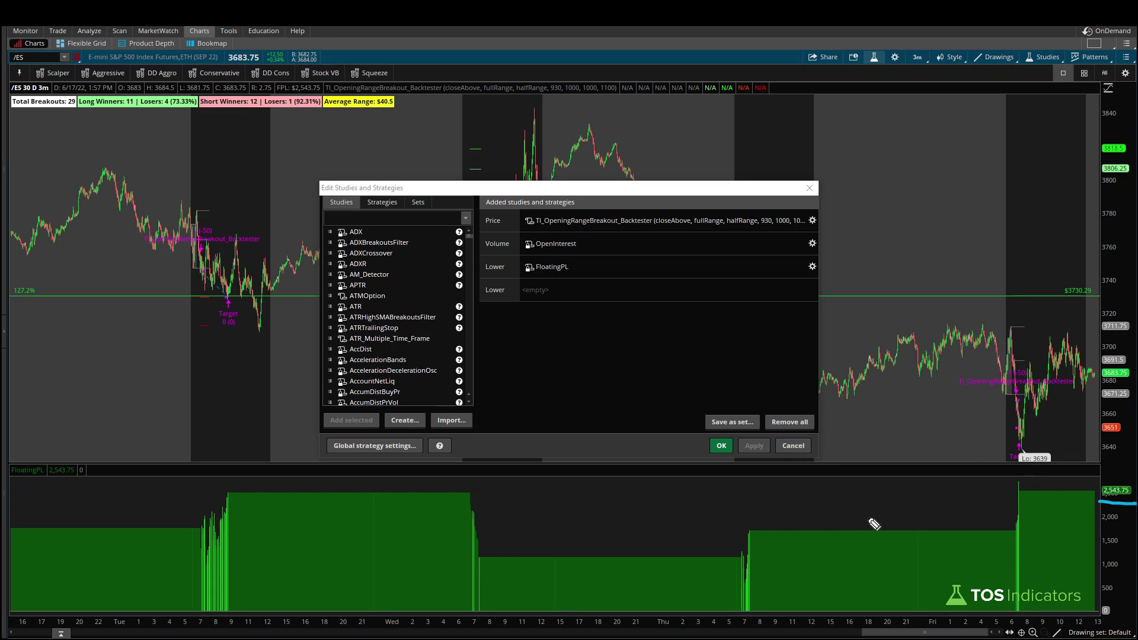
- Apply the halfRange stop type and fullRange target type to the /ES backtester, and mark the latest floating P/L section with an arrow
{"action": "double_click", "coordinate": [696, 223]}
{"action": "left_click", "coordinate": [563, 235]}
{"action": "left_click", "coordinate": [547, 258]}
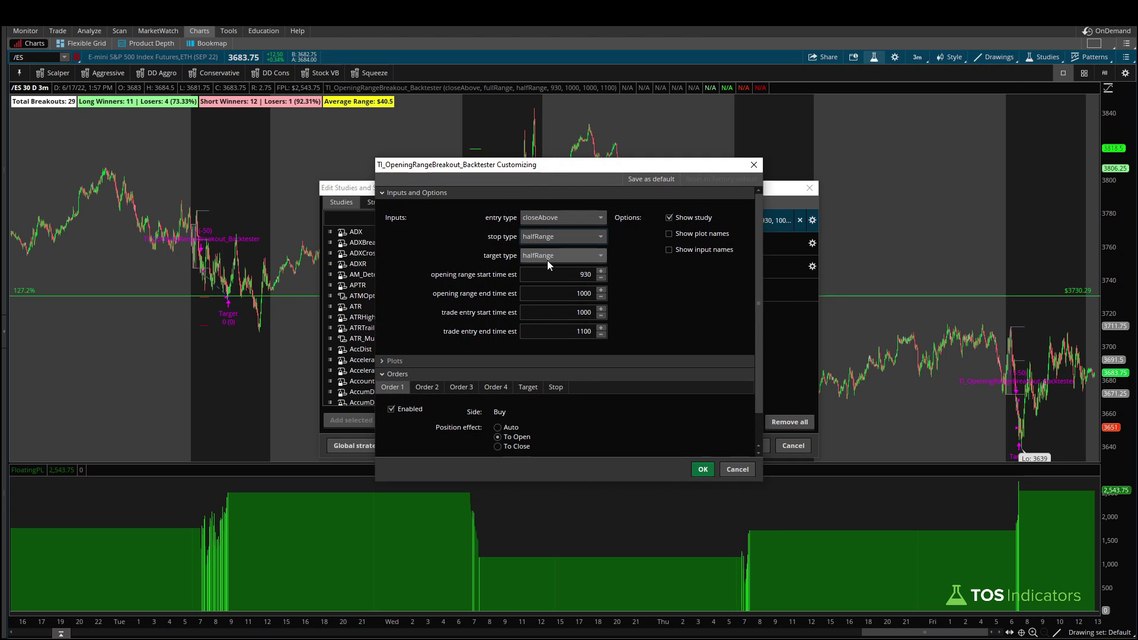
{"action": "left_click", "coordinate": [545, 255]}
{"action": "left_click", "coordinate": [546, 289]}
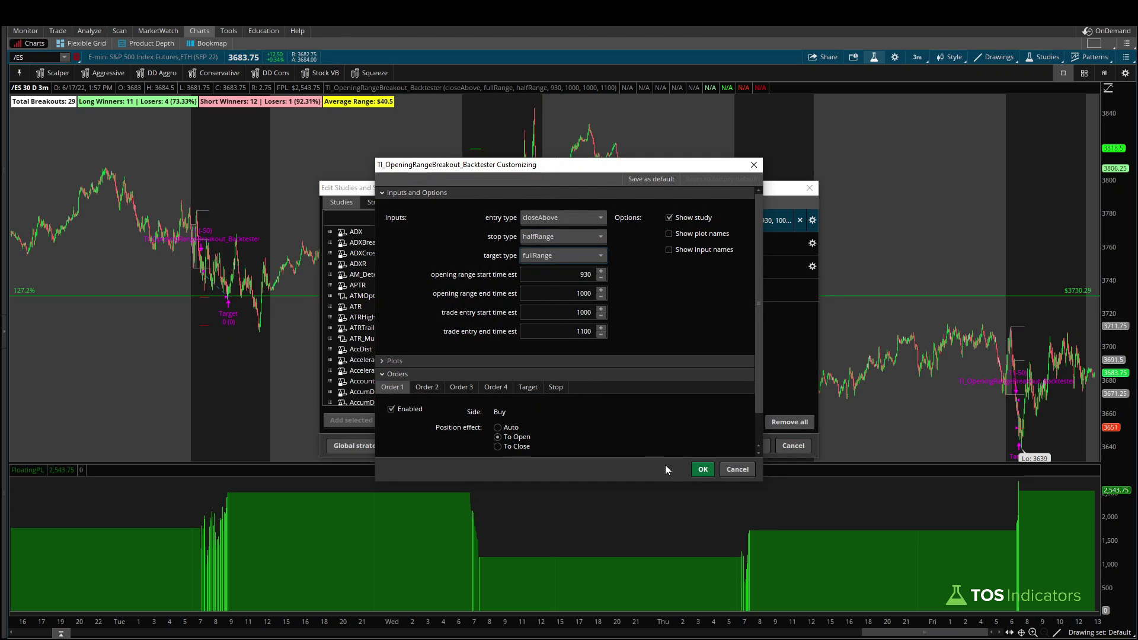
{"action": "left_click", "coordinate": [703, 470]}
{"action": "left_click", "coordinate": [756, 446]}
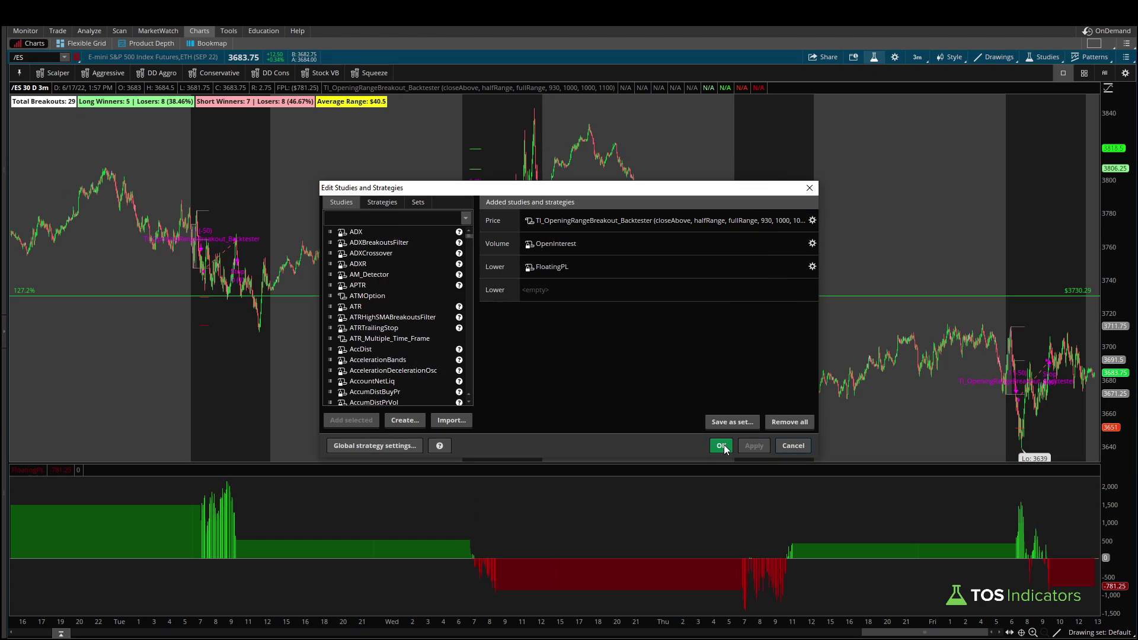
{"action": "left_click_drag", "start_coordinate": [1052, 514], "coordinate": [1063, 551]}
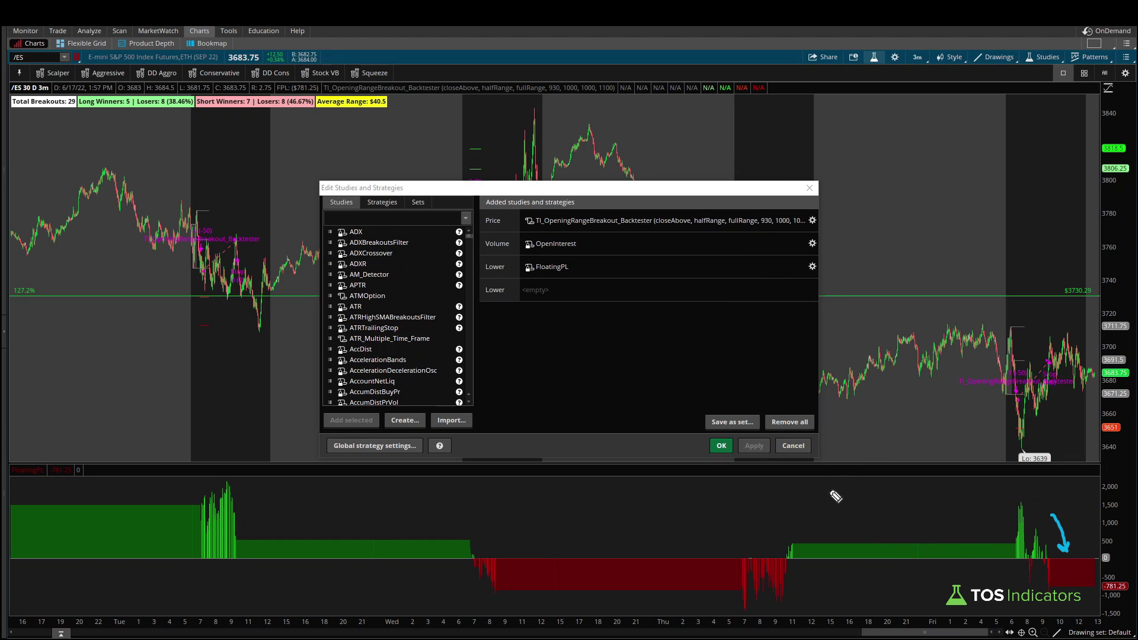
- Set the /ES backtester's target type back to halfRange and apply the change
{"action": "double_click", "coordinate": [723, 219]}
{"action": "left_click", "coordinate": [550, 256]}
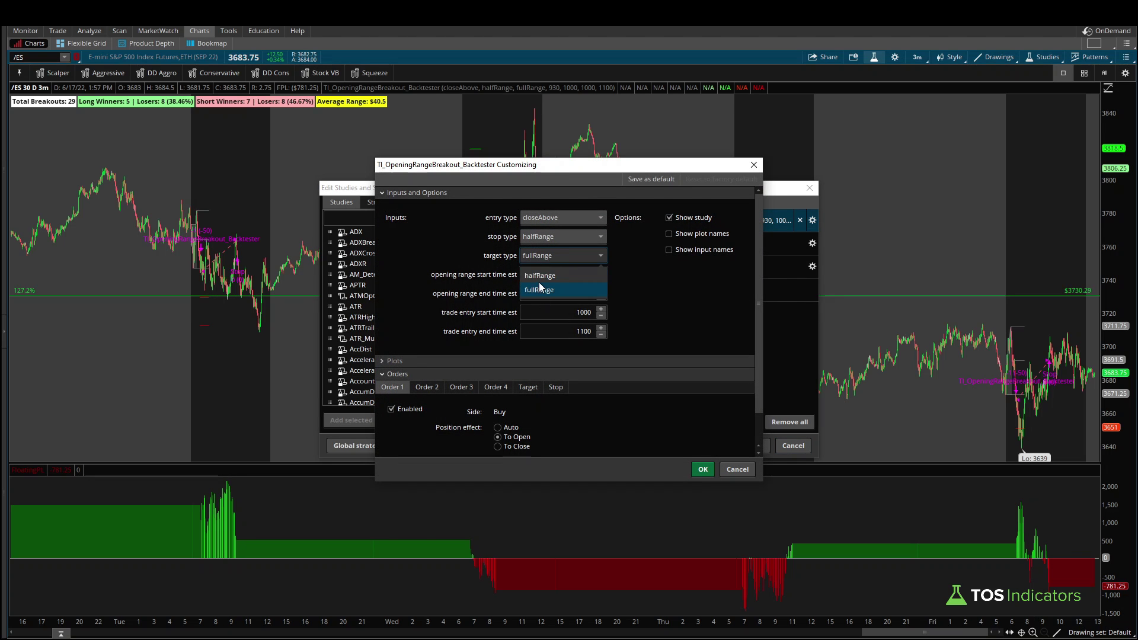
{"action": "left_click", "coordinate": [539, 275]}
{"action": "left_click", "coordinate": [703, 469]}
{"action": "left_click", "coordinate": [742, 448]}
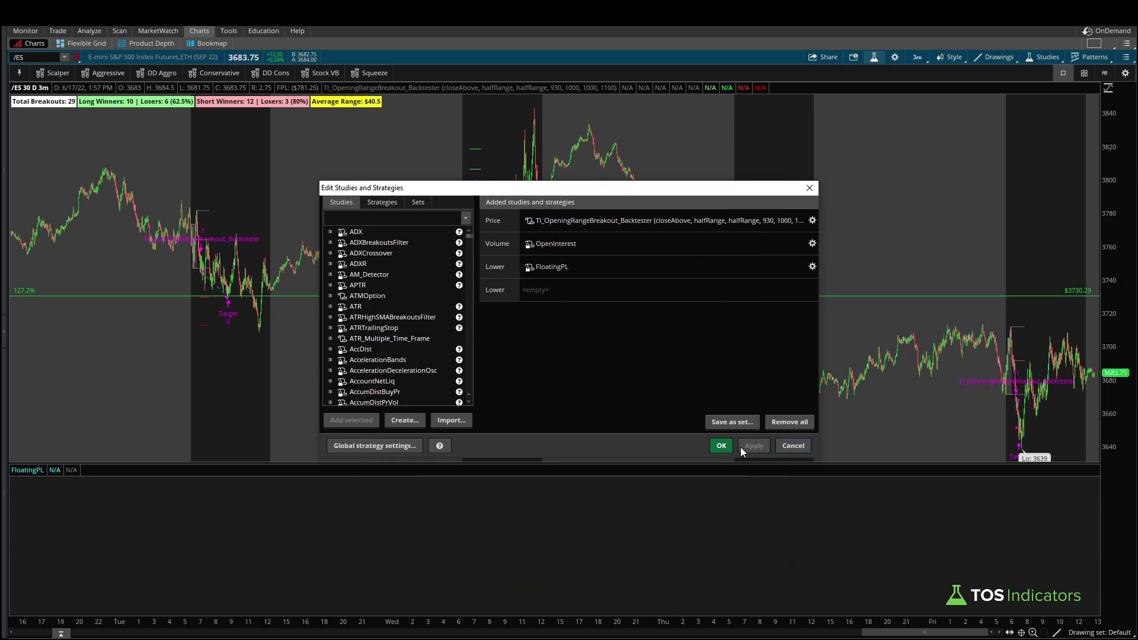
- Set the /ES backtester's entry type to wickTouch and apply it with halfRange stop and target types
{"action": "double_click", "coordinate": [663, 219]}
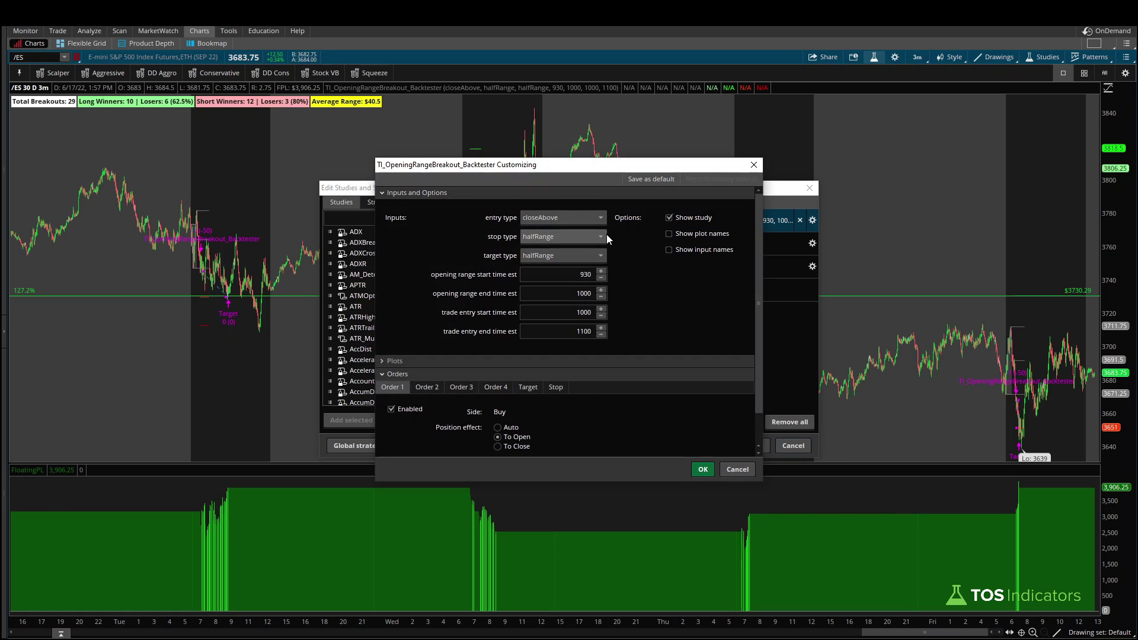
{"action": "left_click", "coordinate": [551, 218]}
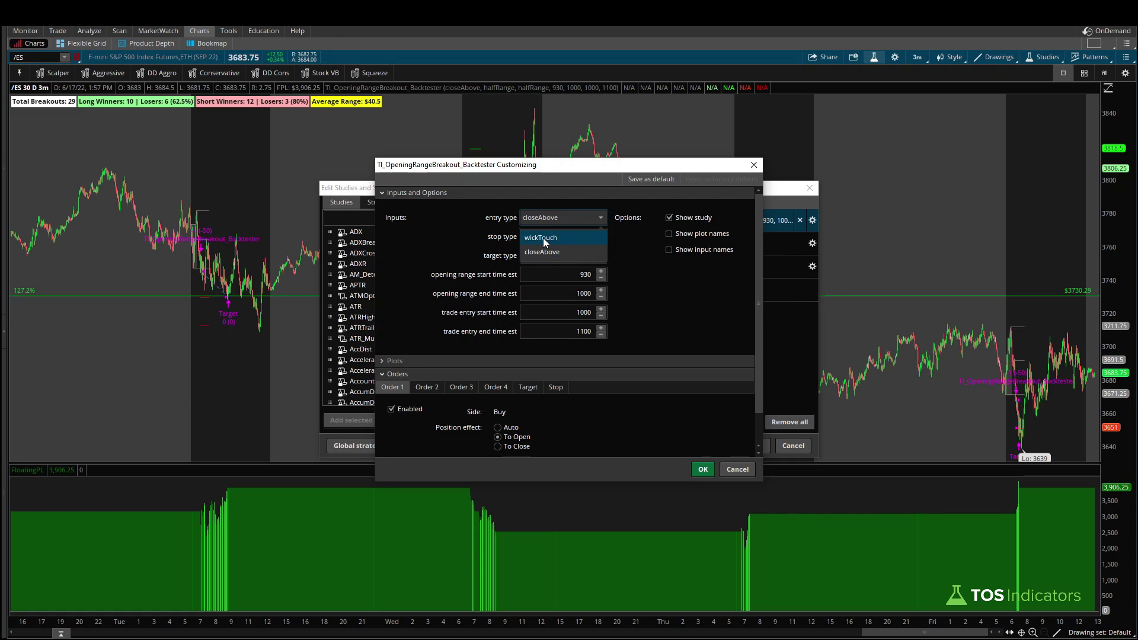
{"action": "left_click", "coordinate": [544, 239]}
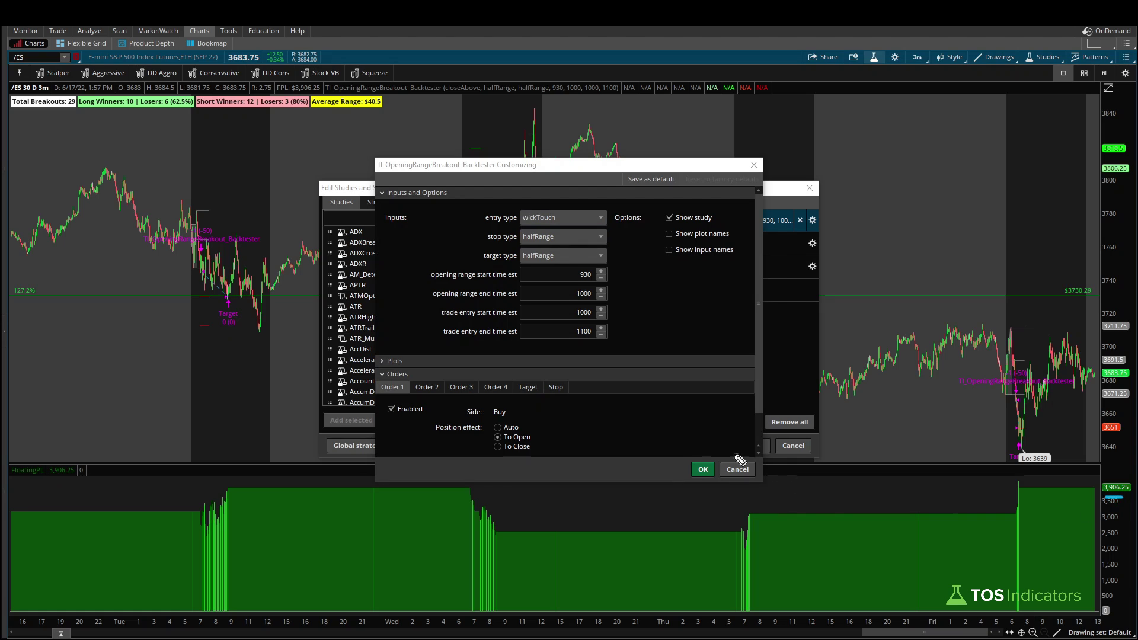
{"action": "left_click", "coordinate": [704, 470]}
{"action": "left_click", "coordinate": [753, 446]}
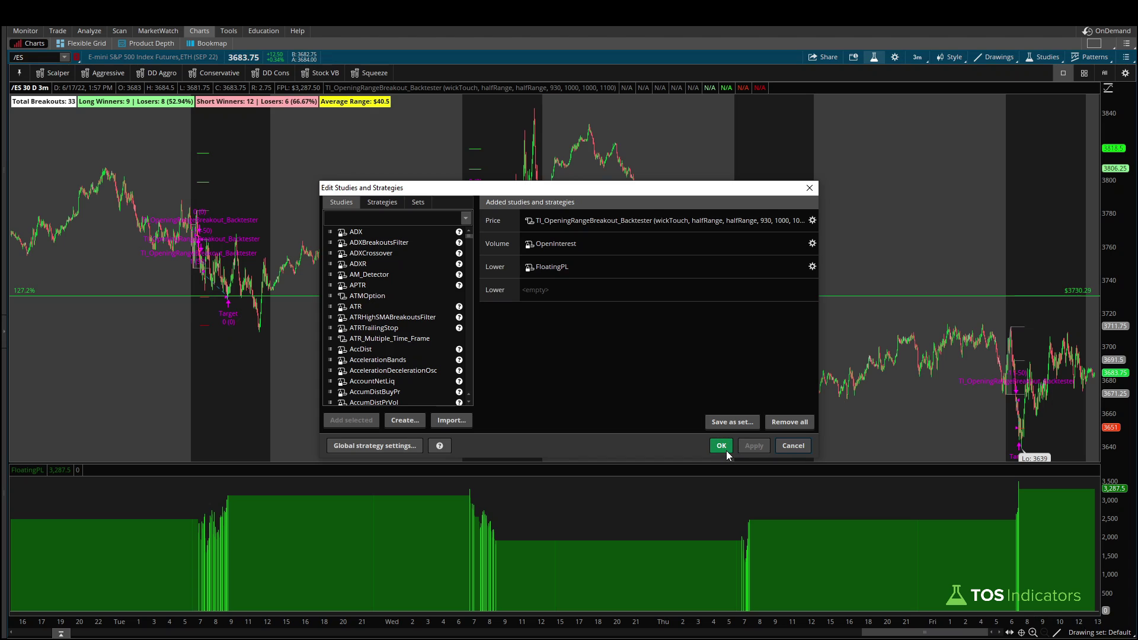
- Set the /ES backtester's entry type back to closeAbove, apply it, and close the studies dialog
{"action": "double_click", "coordinate": [616, 226]}
{"action": "left_click", "coordinate": [568, 221]}
{"action": "left_click", "coordinate": [563, 243]}
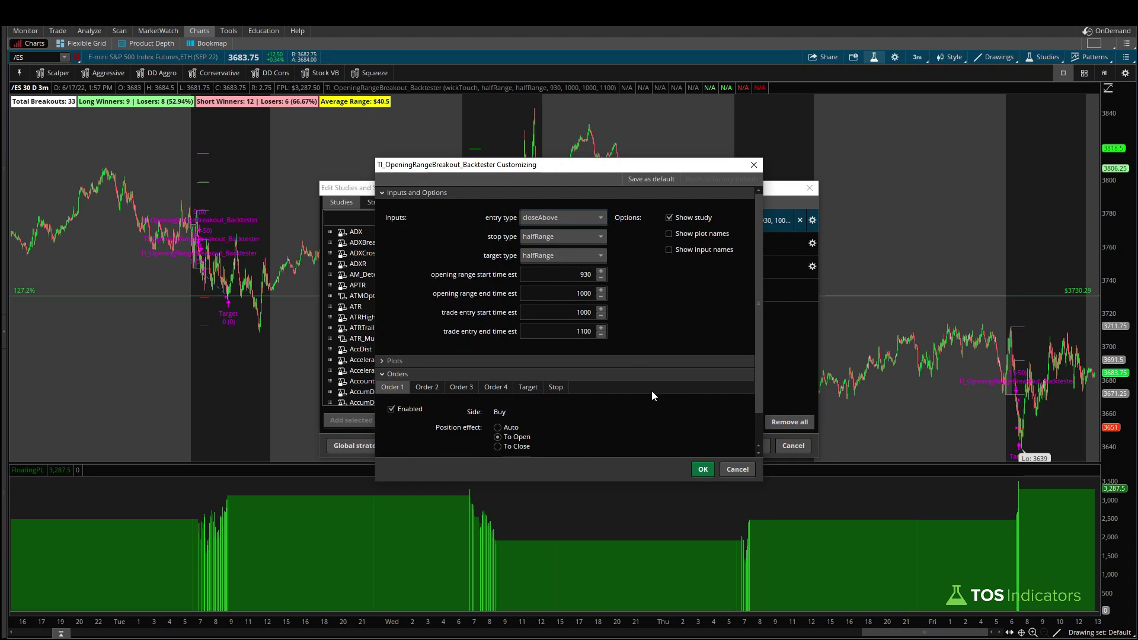
{"action": "left_click", "coordinate": [703, 469]}
{"action": "left_click", "coordinate": [754, 446]}
{"action": "left_click", "coordinate": [720, 446]}
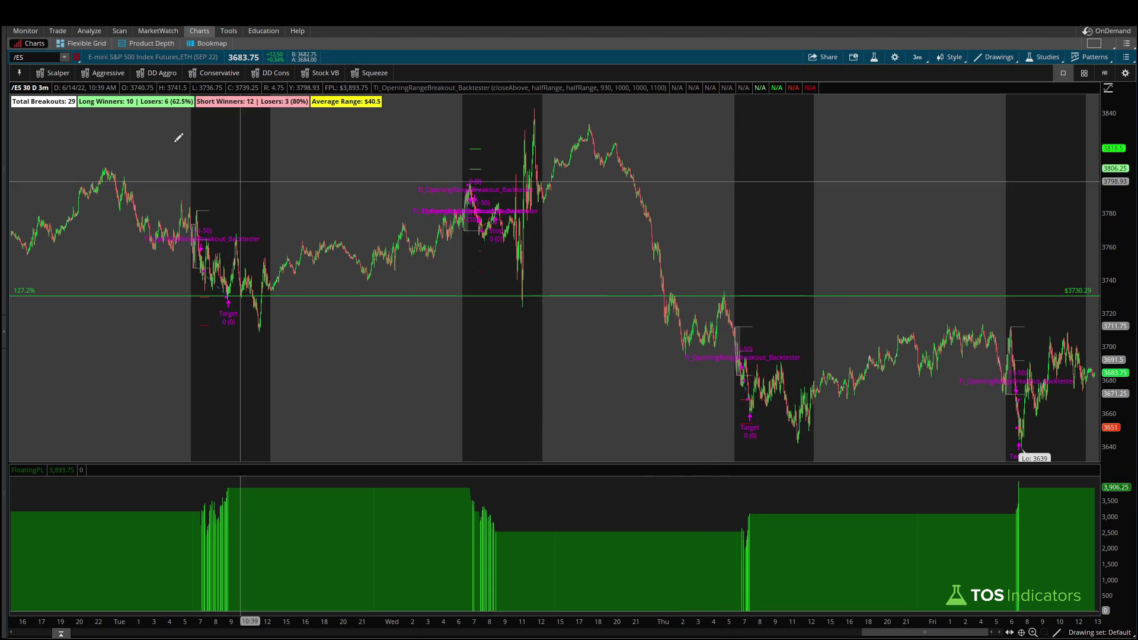
- Load /YM and set its opening range backtester's entry type to wickTouch, applying the change and closing the studies dialog
{"action": "left_click", "coordinate": [28, 53]}
{"action": "type", "text": "/YM"}
{"action": "key", "text": "Return"}
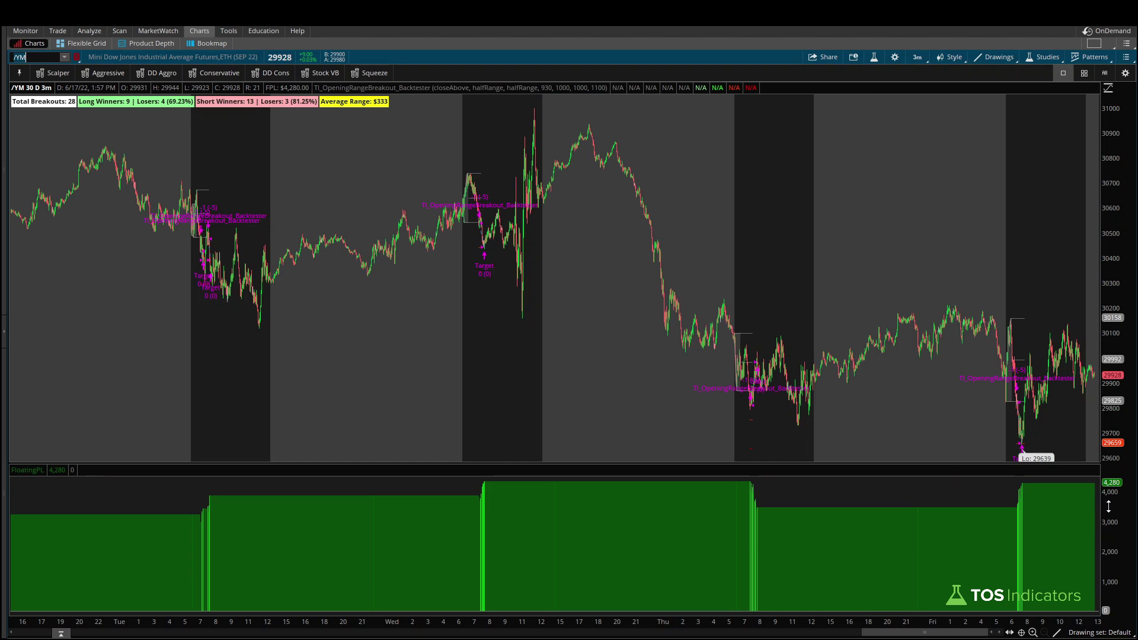
{"action": "left_click", "coordinate": [873, 57]}
{"action": "double_click", "coordinate": [622, 220]}
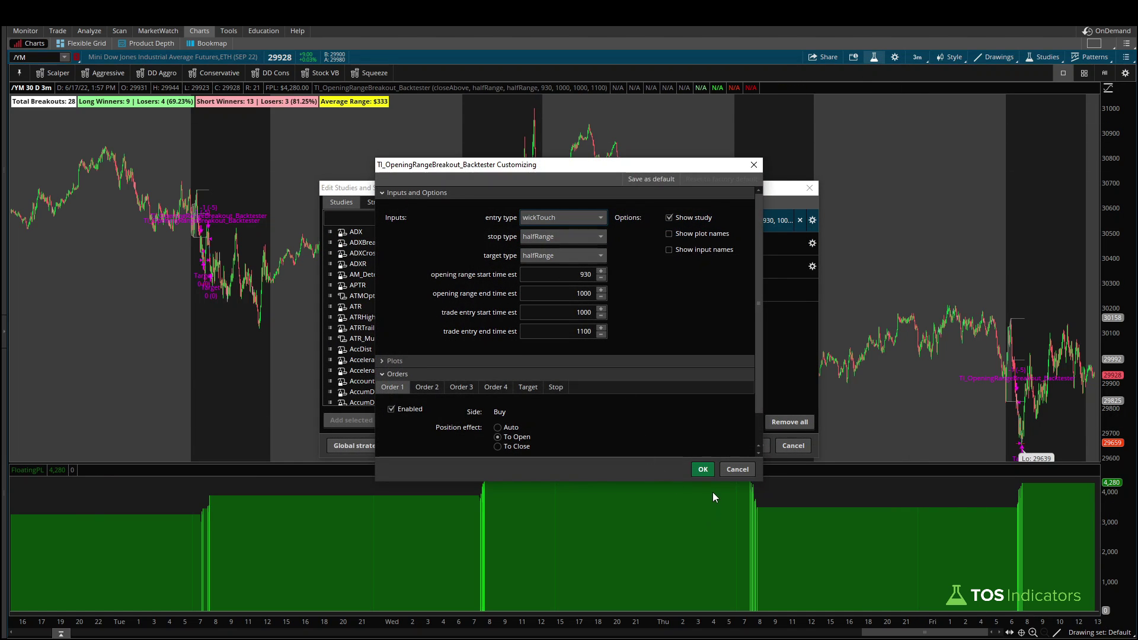
{"action": "left_click", "coordinate": [703, 469]}
{"action": "left_click", "coordinate": [729, 446]}
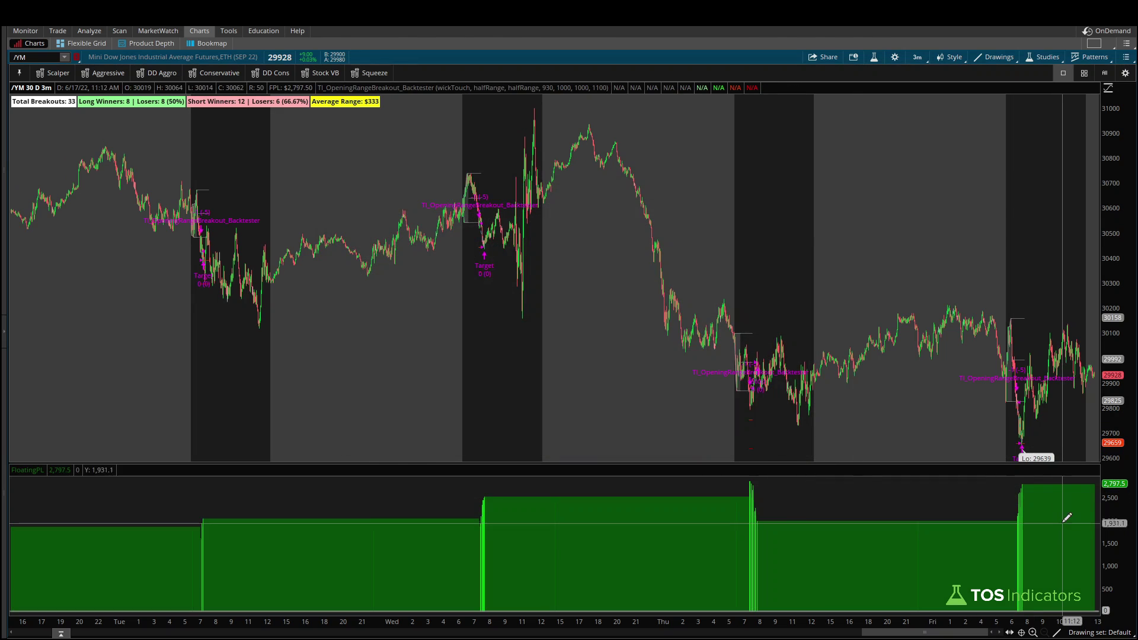